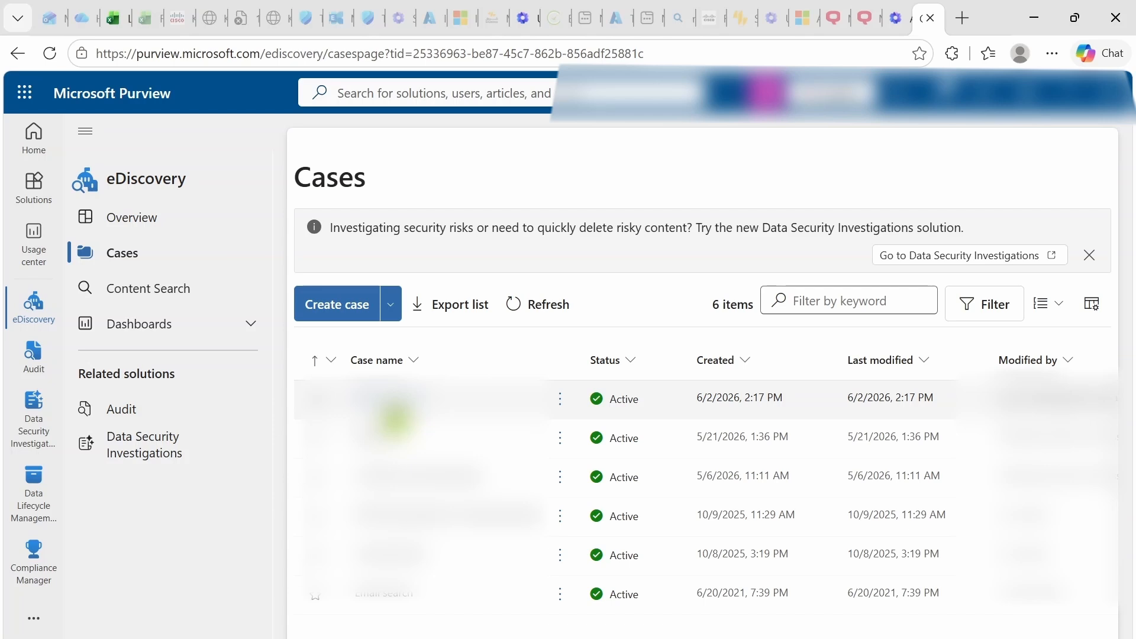
Create a case named 'Pst & Data' with eDiscovery (Premium) enabled under Advanced settings.
click(340, 305)
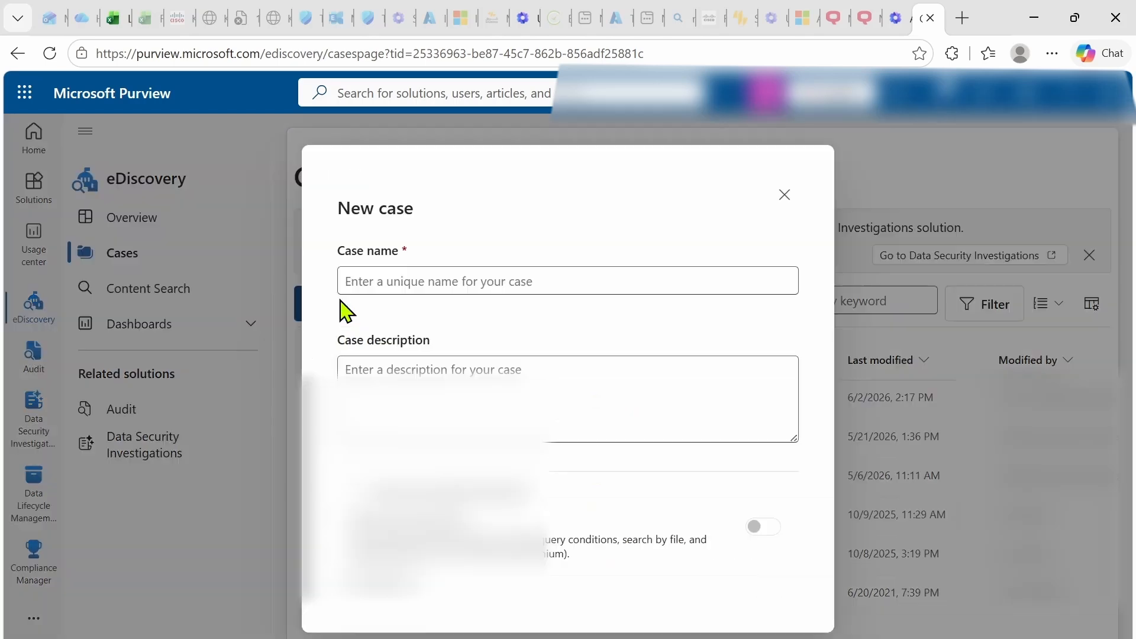
click(395, 273)
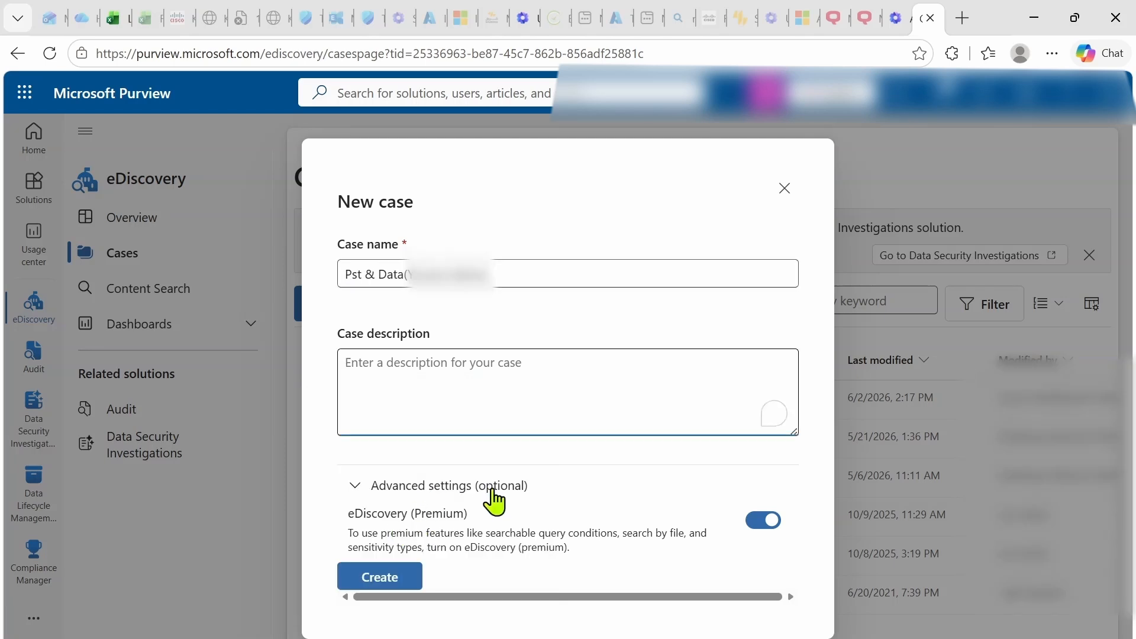
click(357, 493)
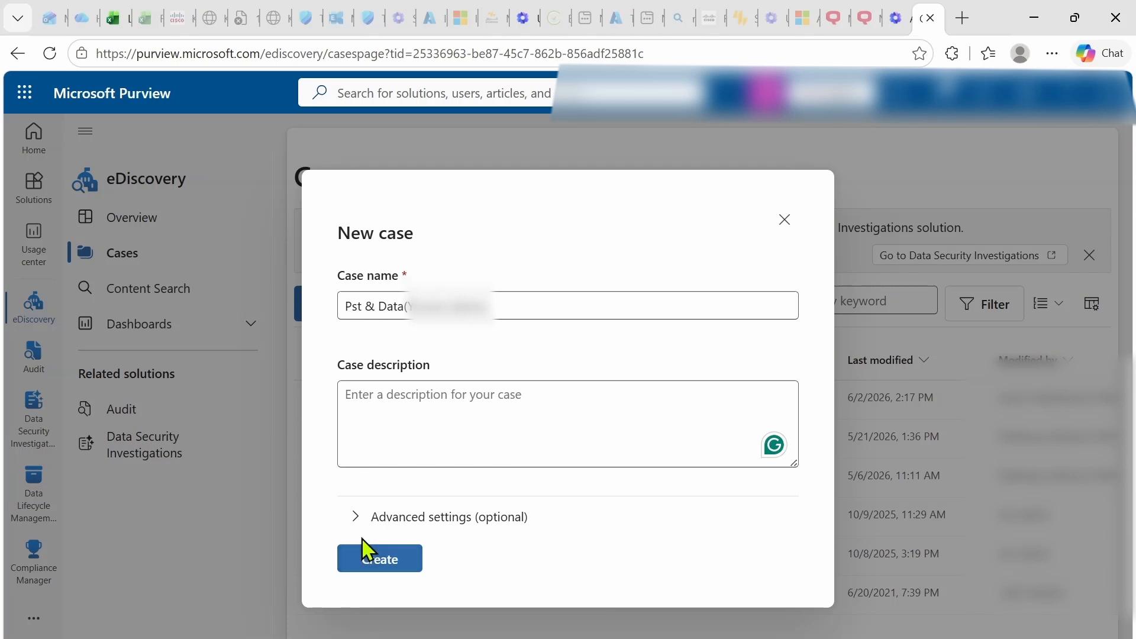
click(355, 517)
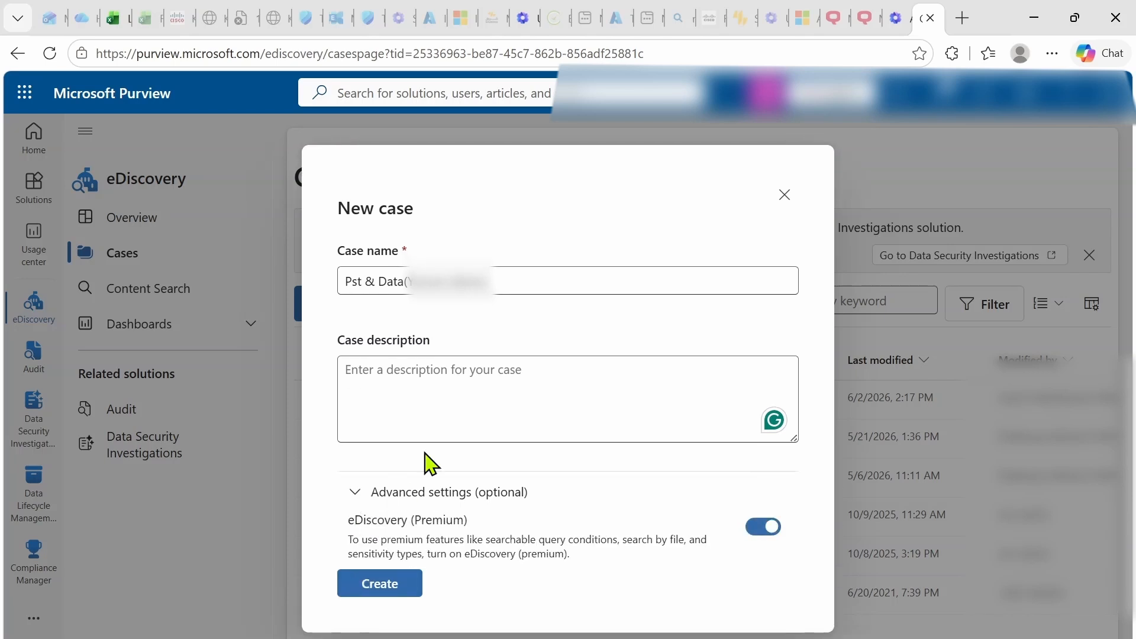
click(378, 584)
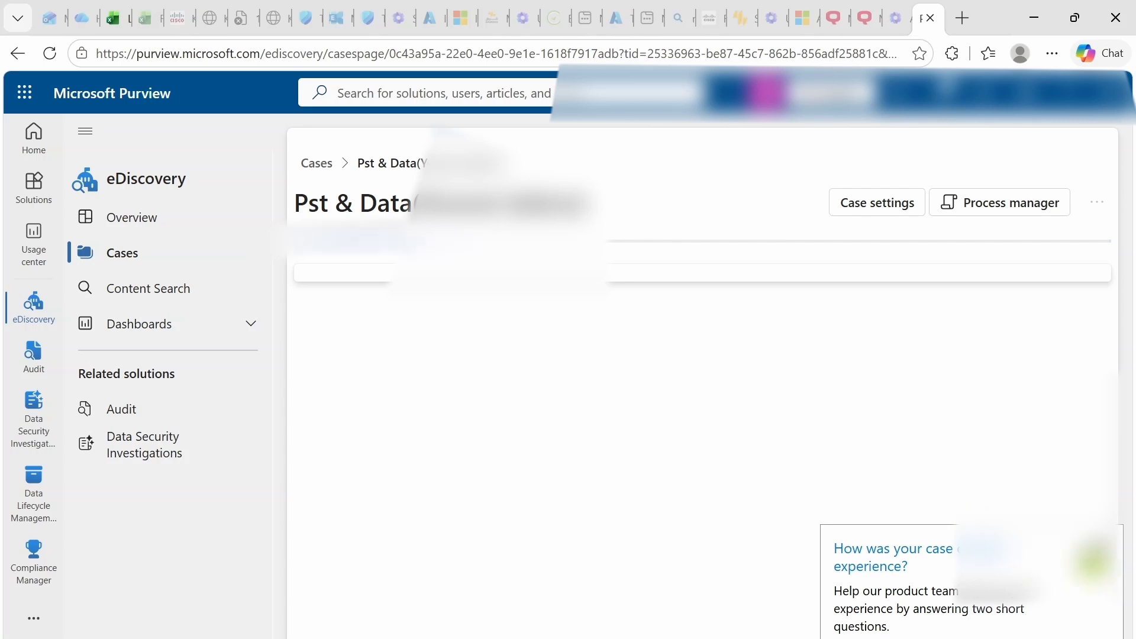
Go back to the Cases list and open the newest 'Pst & Data' case.
click(120, 253)
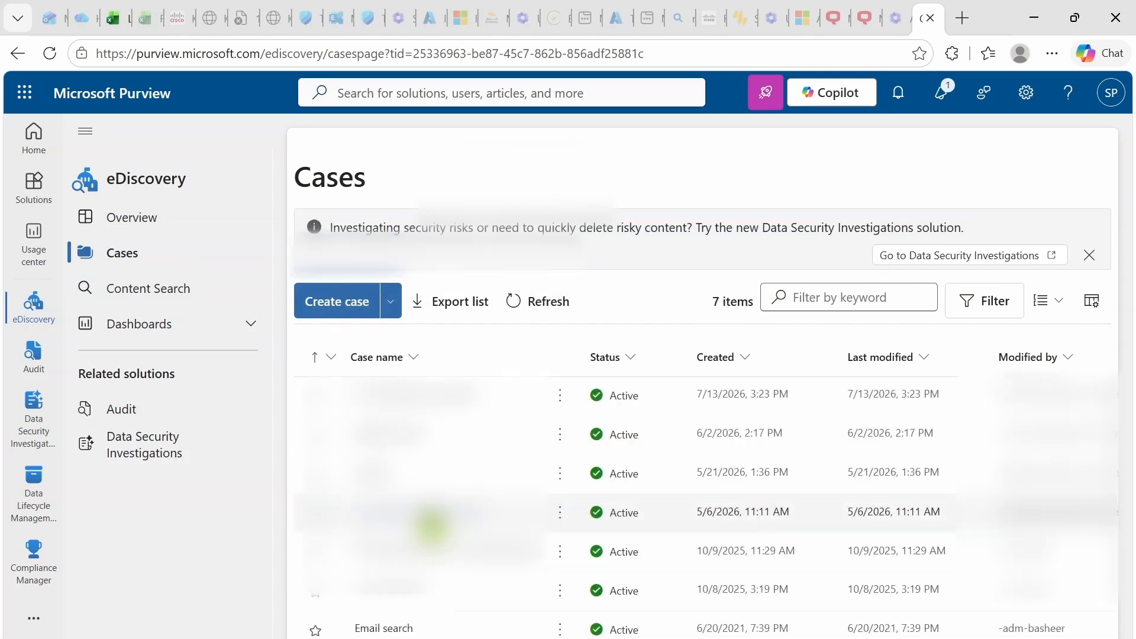
click(409, 402)
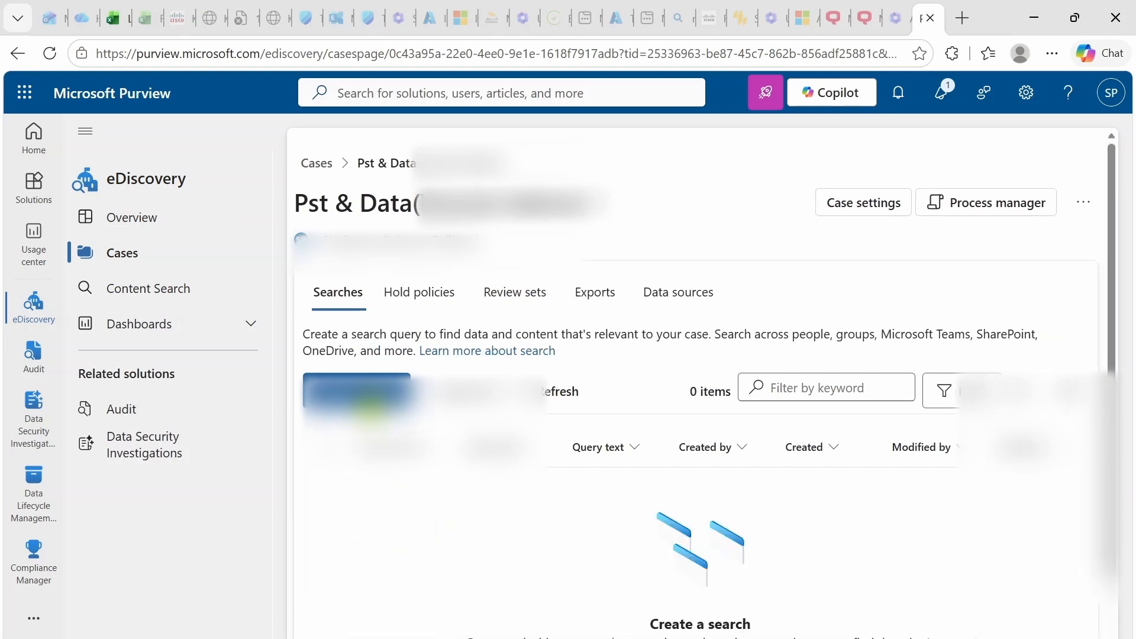
Create a search named 'Pst & Data' in the case and open its query page.
right_click(367, 403)
click(344, 402)
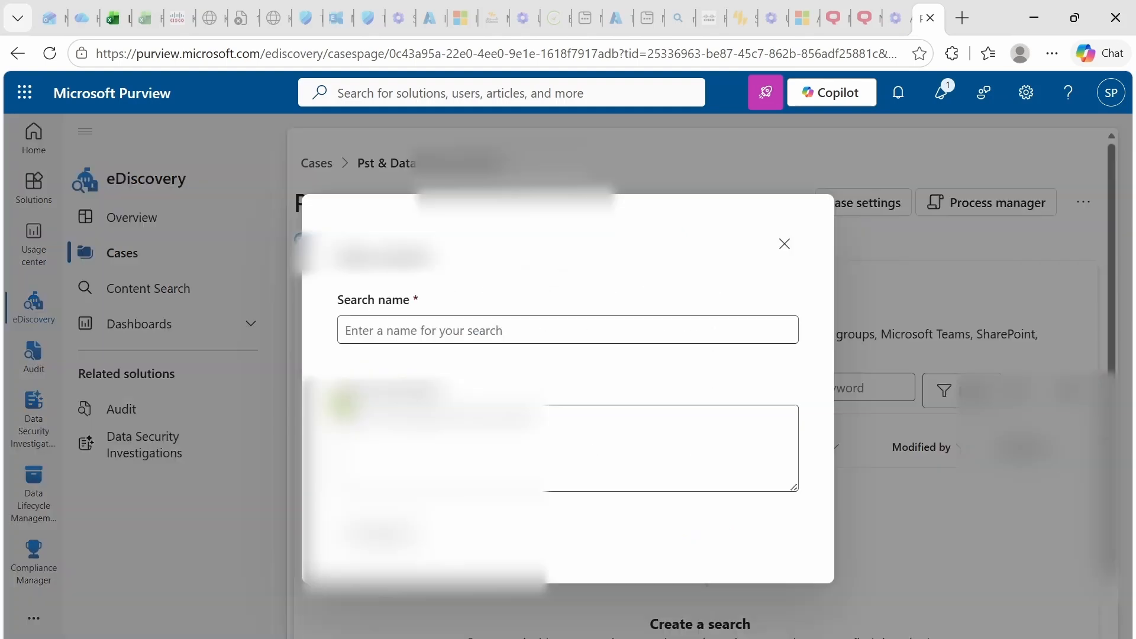
double_click(344, 401)
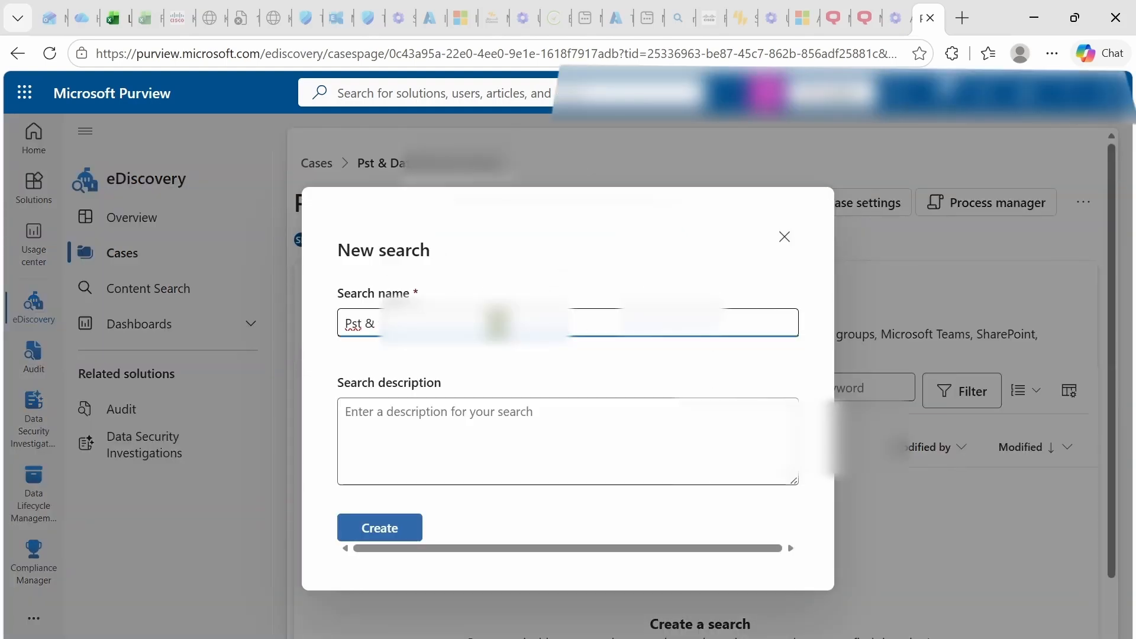
text(D)
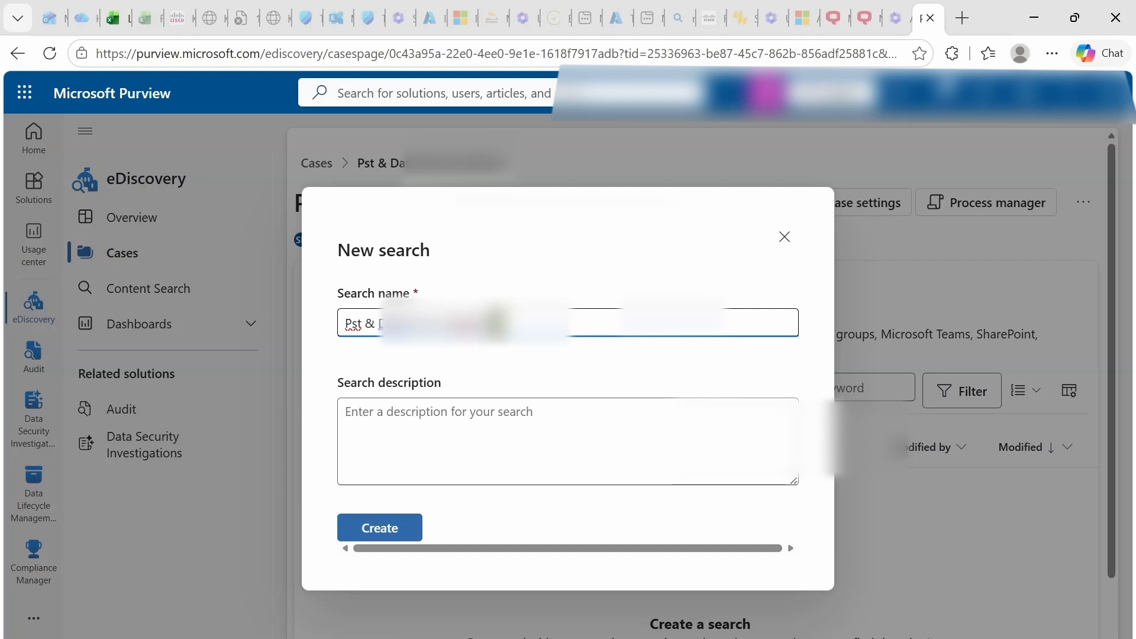
click(432, 428)
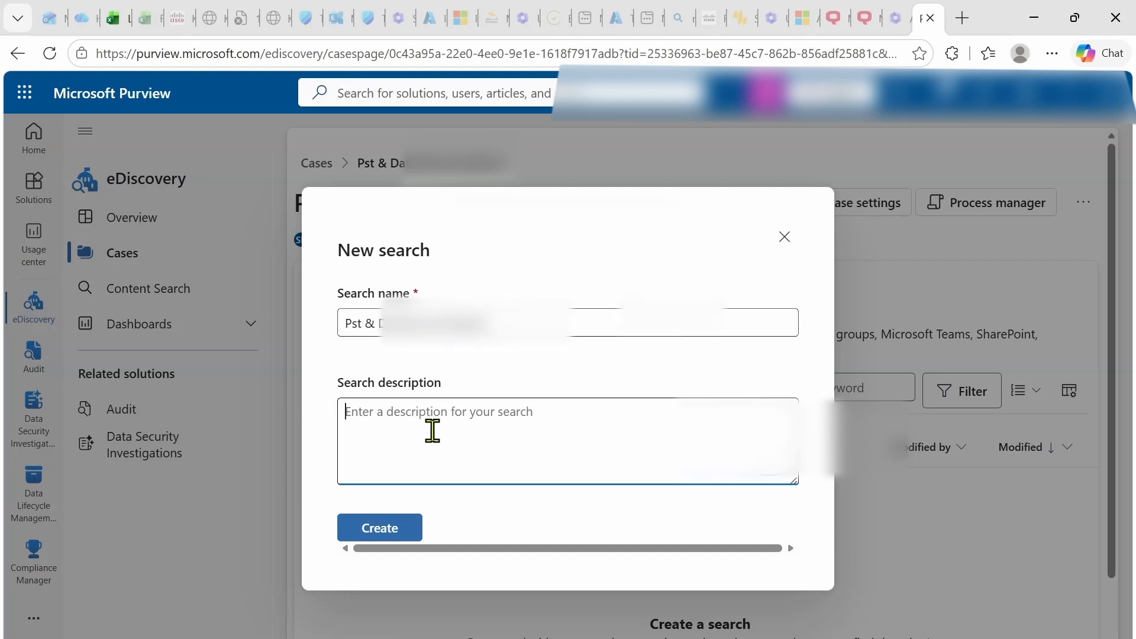
click(396, 529)
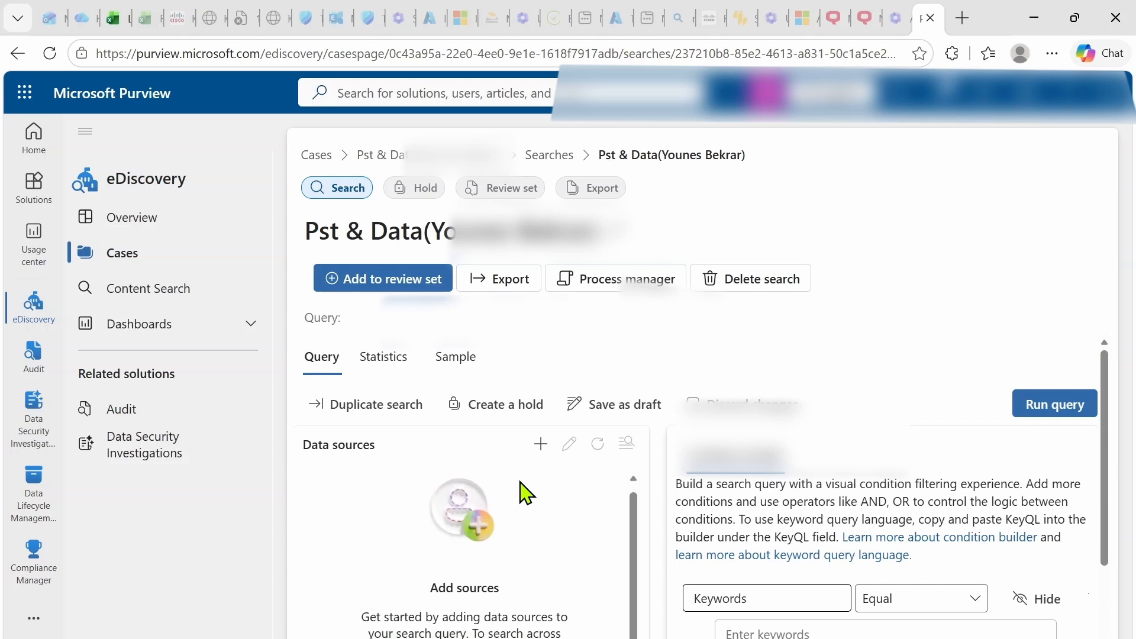
Look up the custodian by user name and add their mailboxes and sites as the search's data source.
click(540, 450)
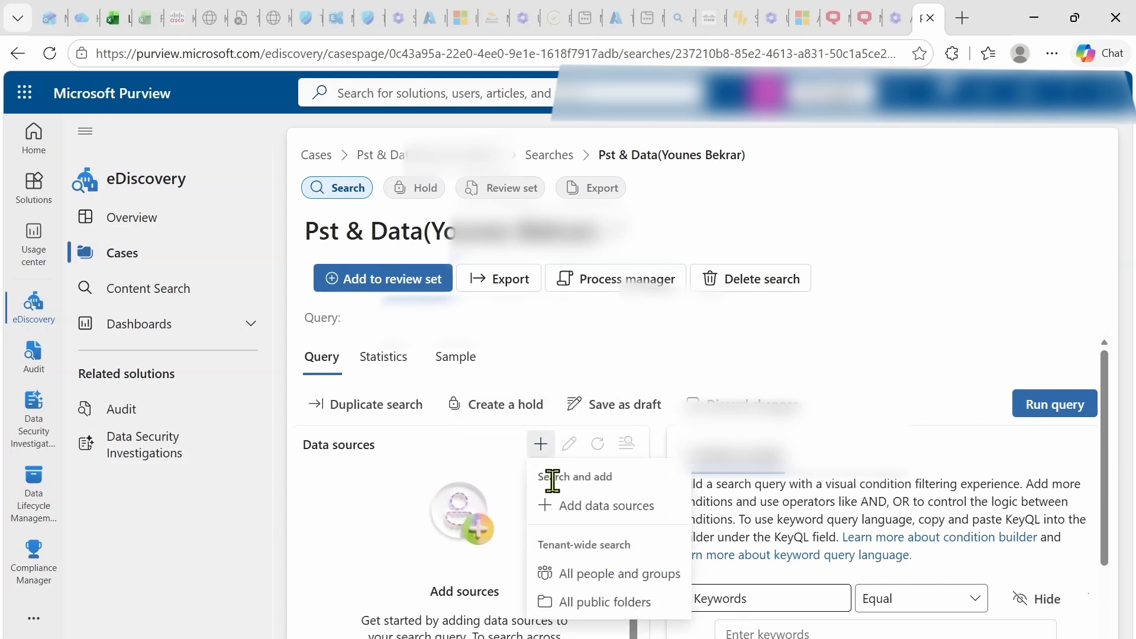
click(569, 506)
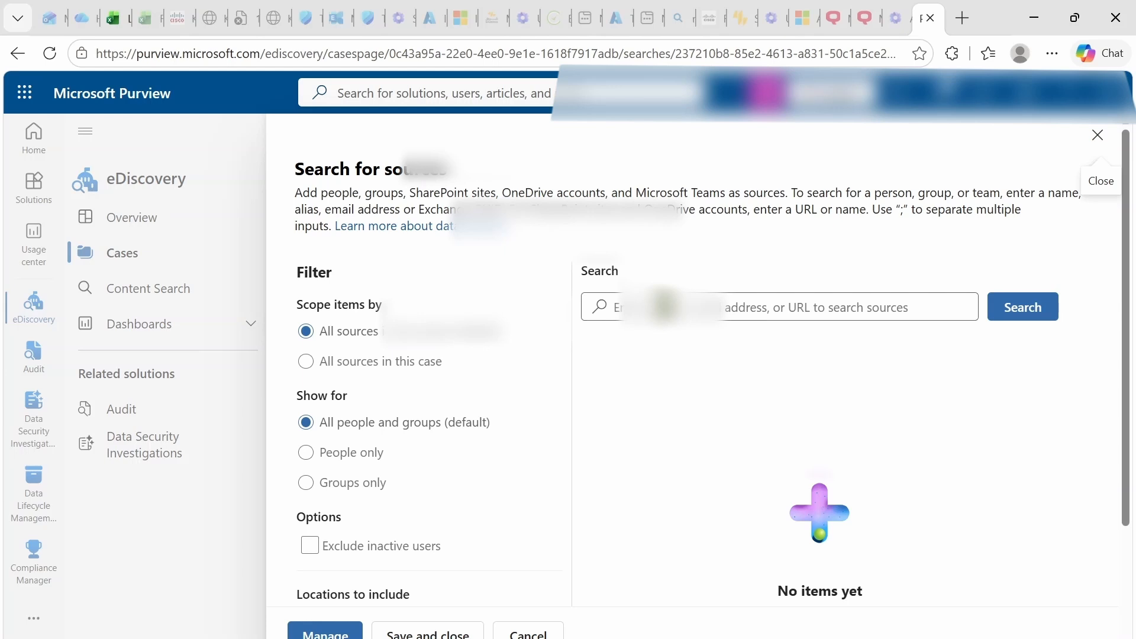
click(662, 306)
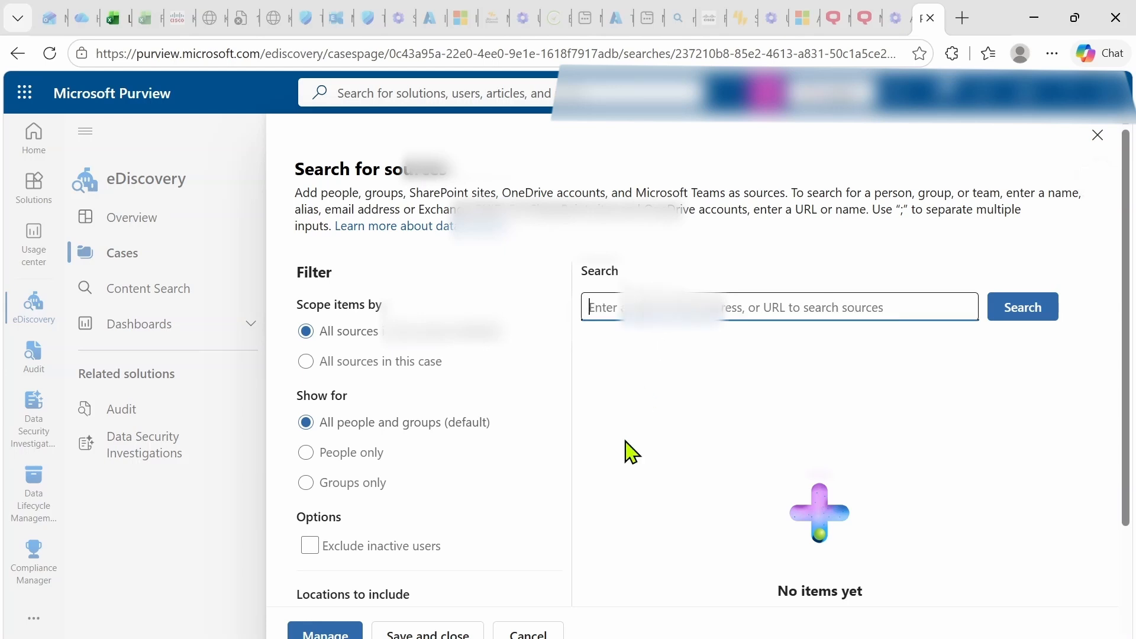
text(y.be)
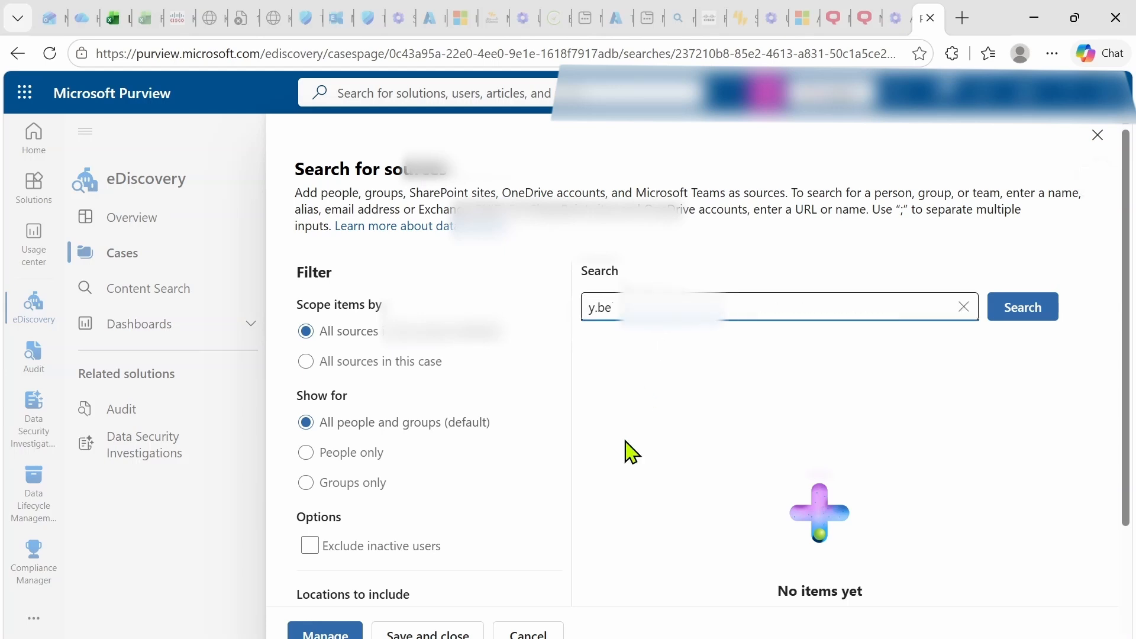
text(kr)
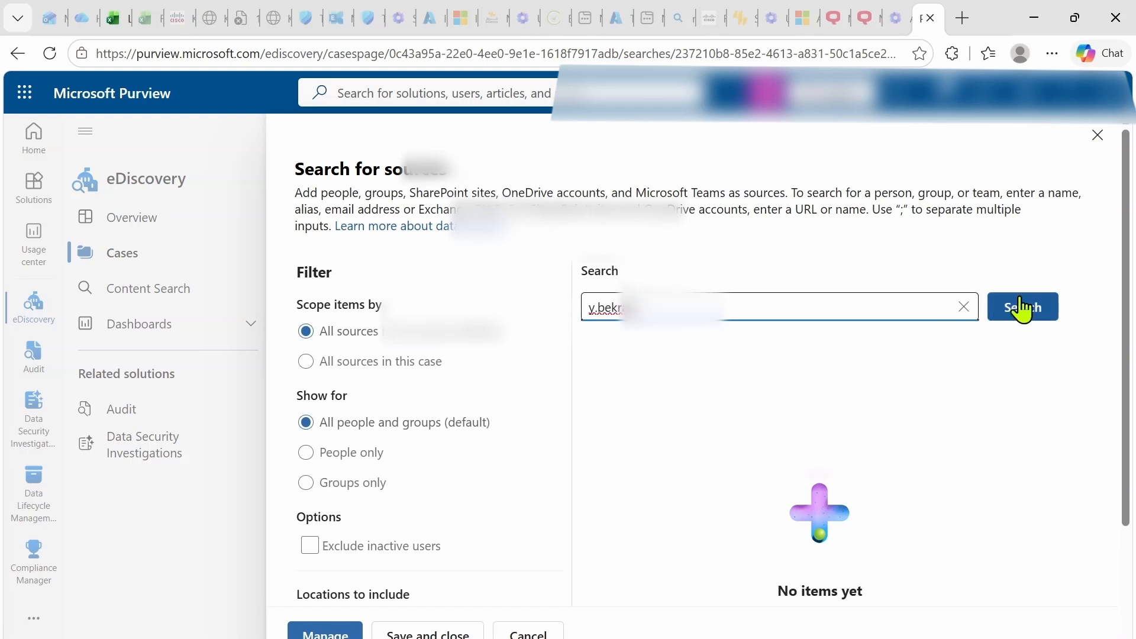
click(1027, 307)
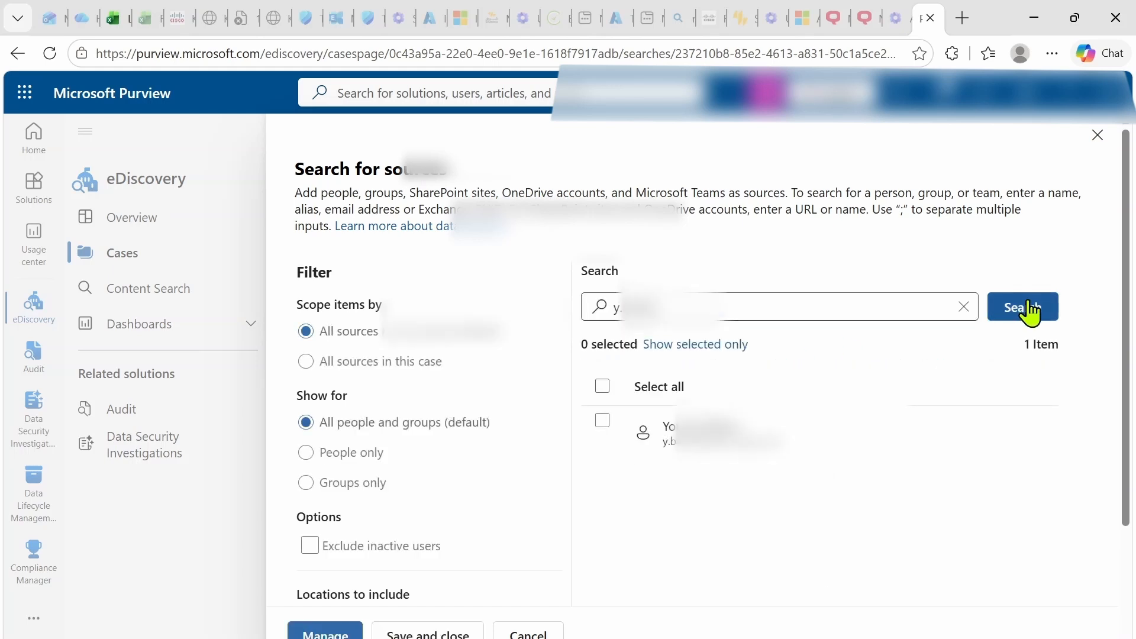
click(602, 420)
scroll(481, 540, down, 1)
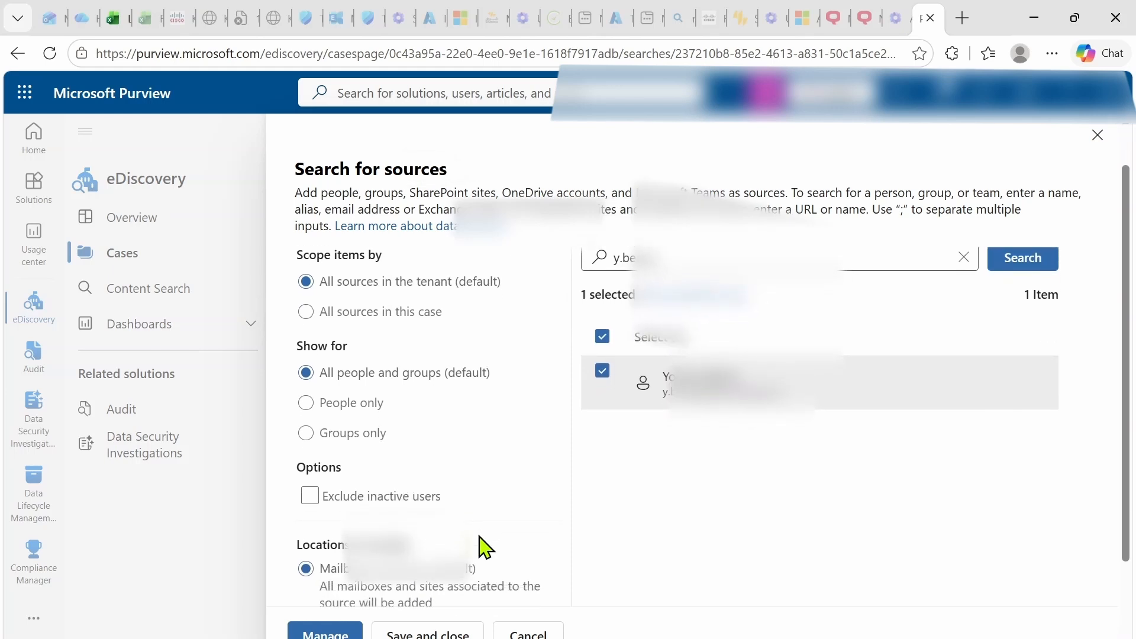
scroll(481, 539, down, 1)
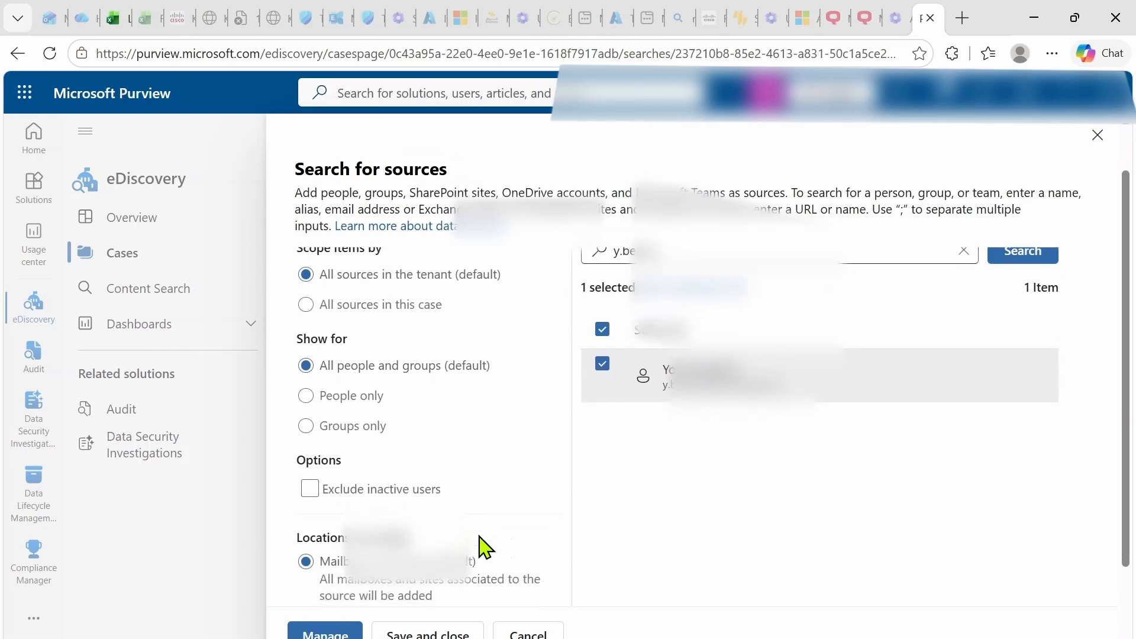
scroll(481, 540, up, 1)
scroll(480, 547, down, 3)
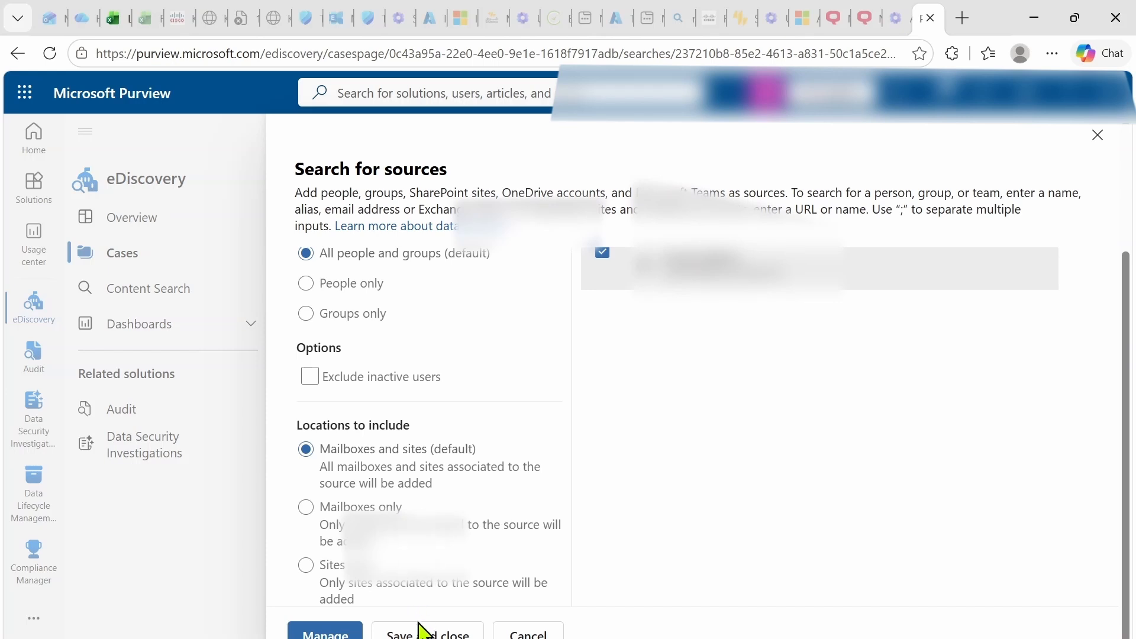
click(418, 636)
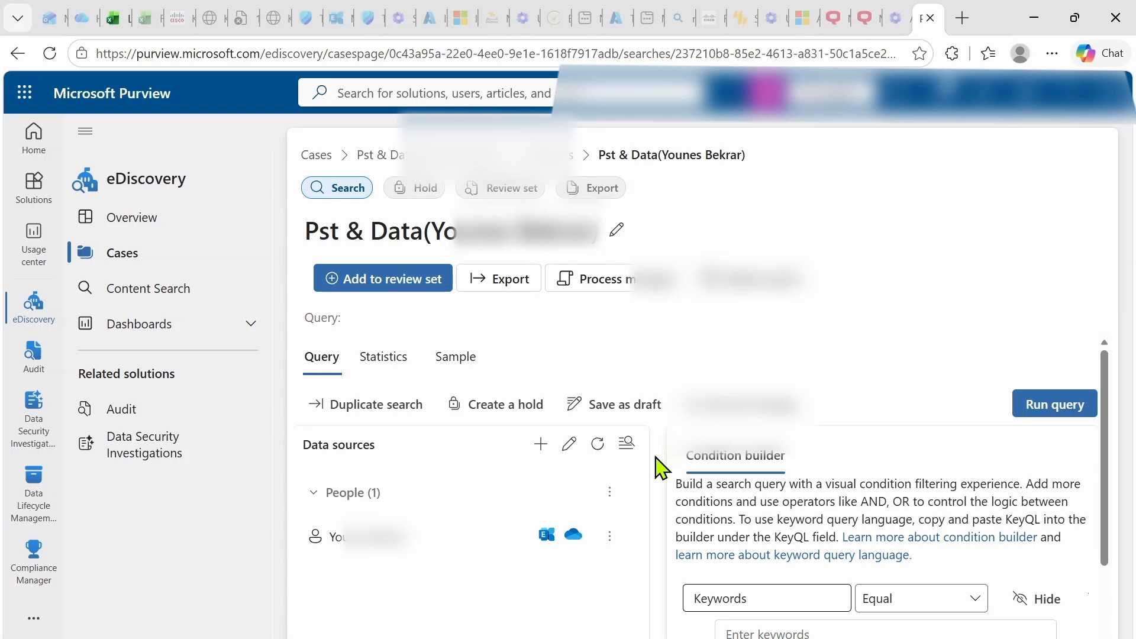
Run the query and view Statistics: 18508 total matches, 14 GB, from 1/1 data sources.
scroll(833, 516, down, 2)
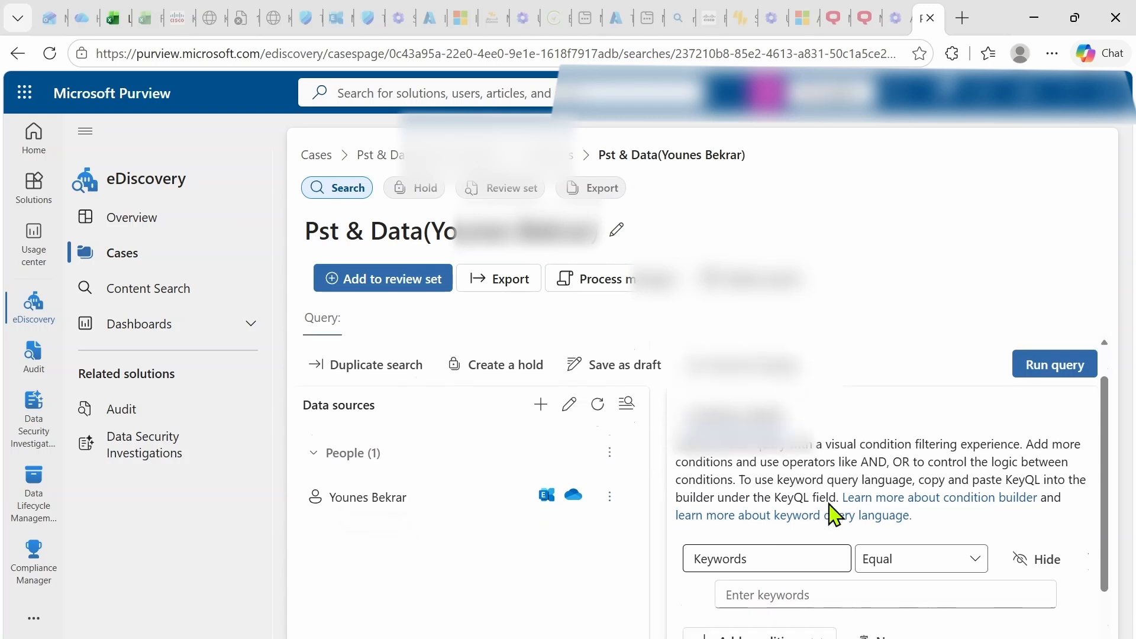
scroll(833, 516, up, 2)
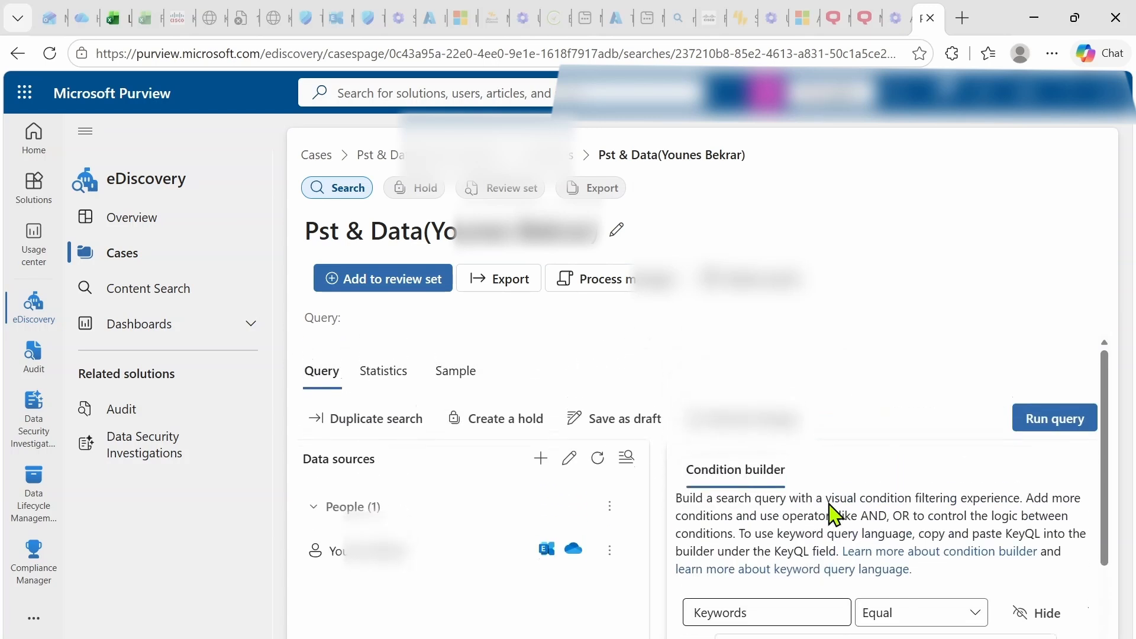
click(1043, 409)
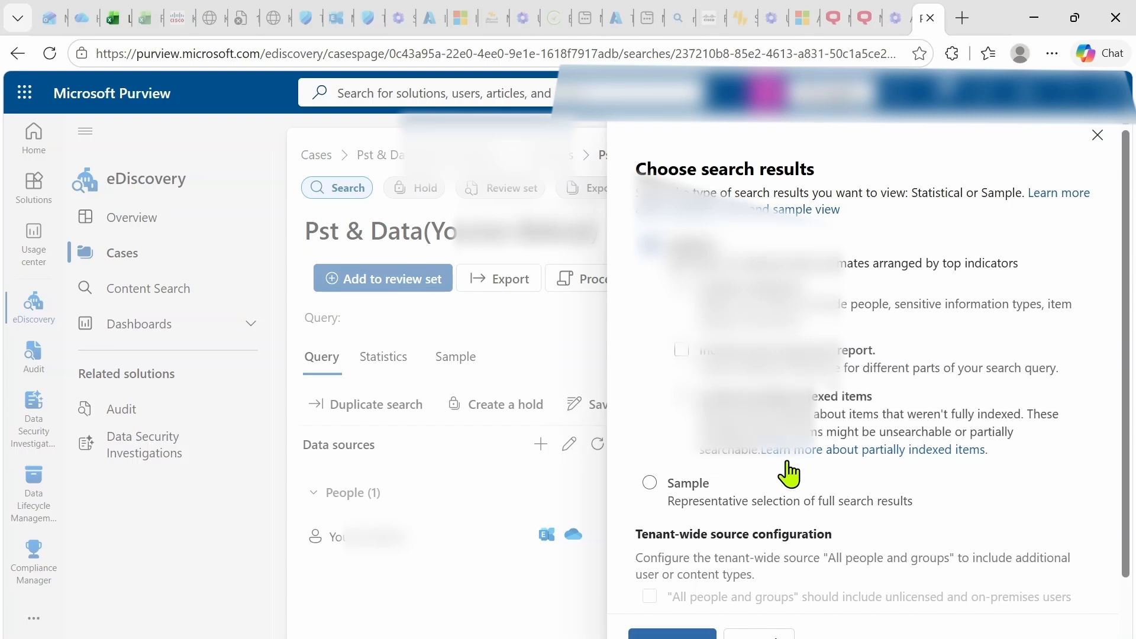
scroll(789, 473, down, 3)
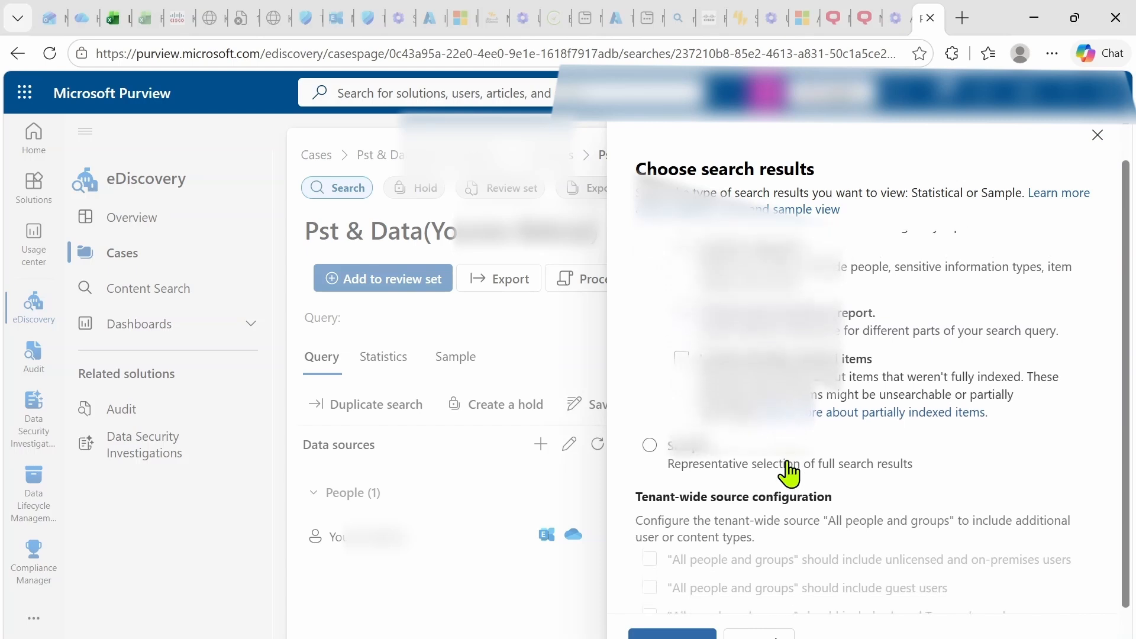
scroll(787, 463, up, 2)
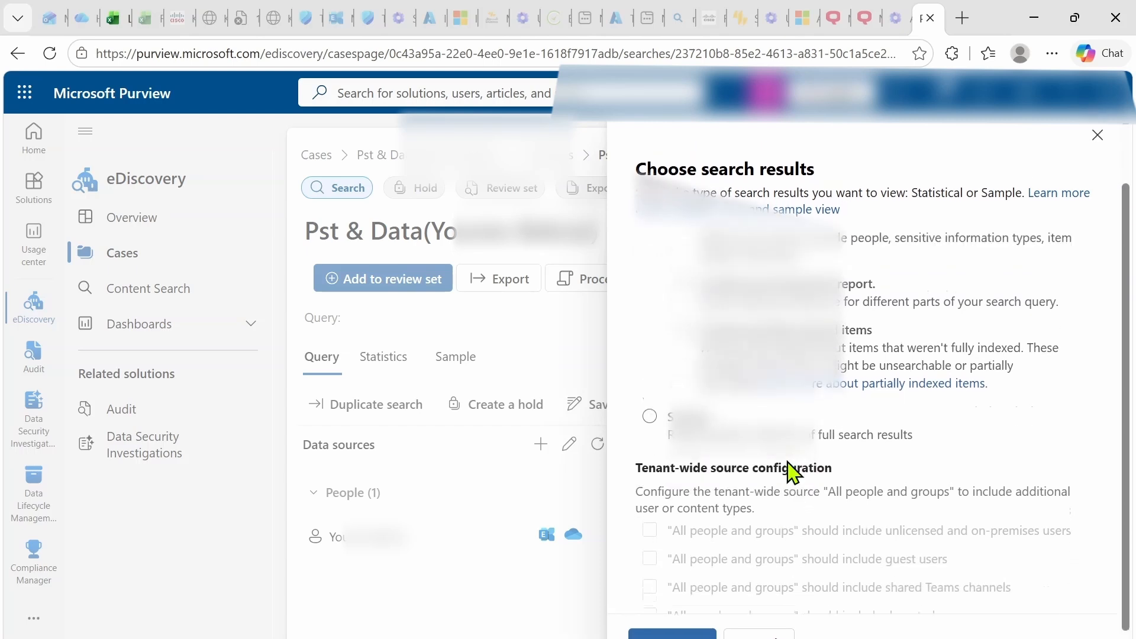
scroll(788, 463, down, 2)
click(672, 621)
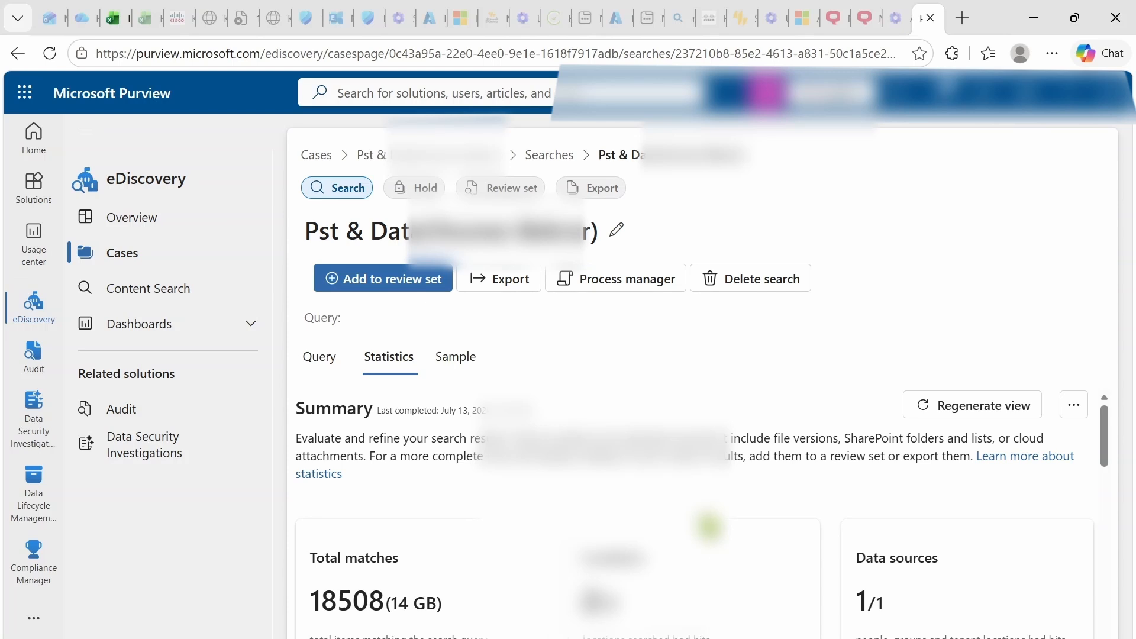
scroll(702, 513, down, 6)
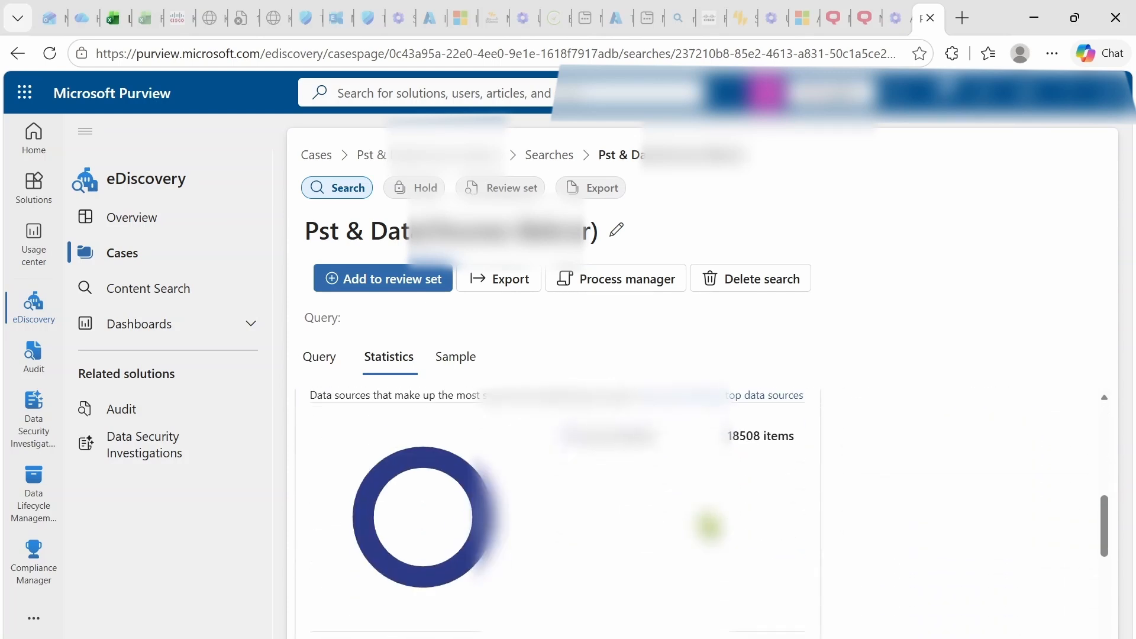
scroll(709, 525, down, 5)
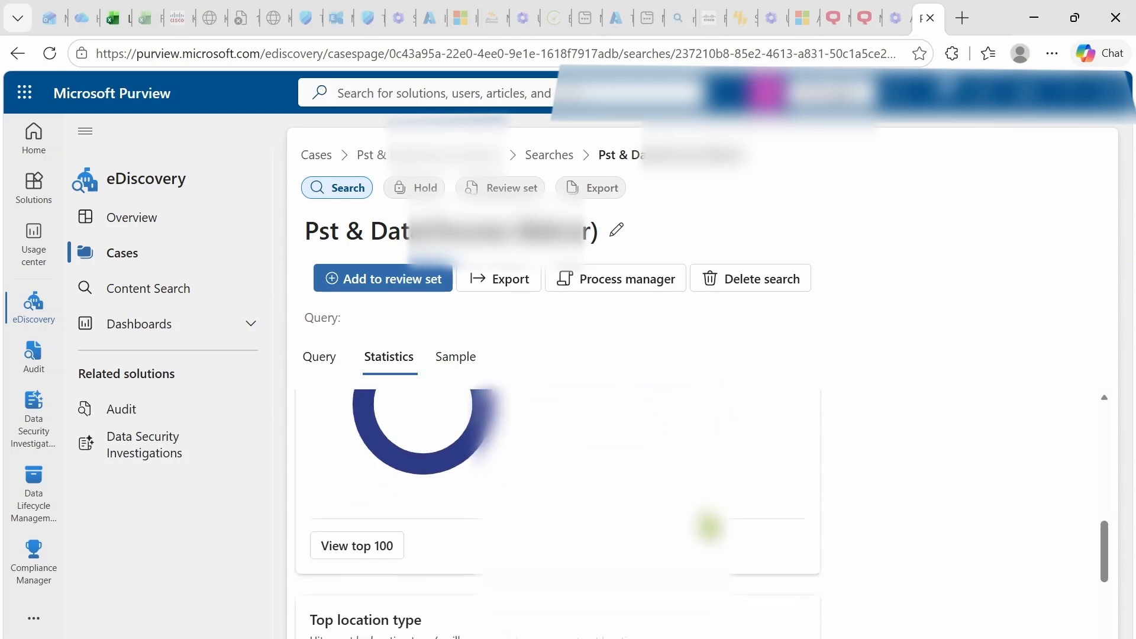
scroll(710, 527, up, 10)
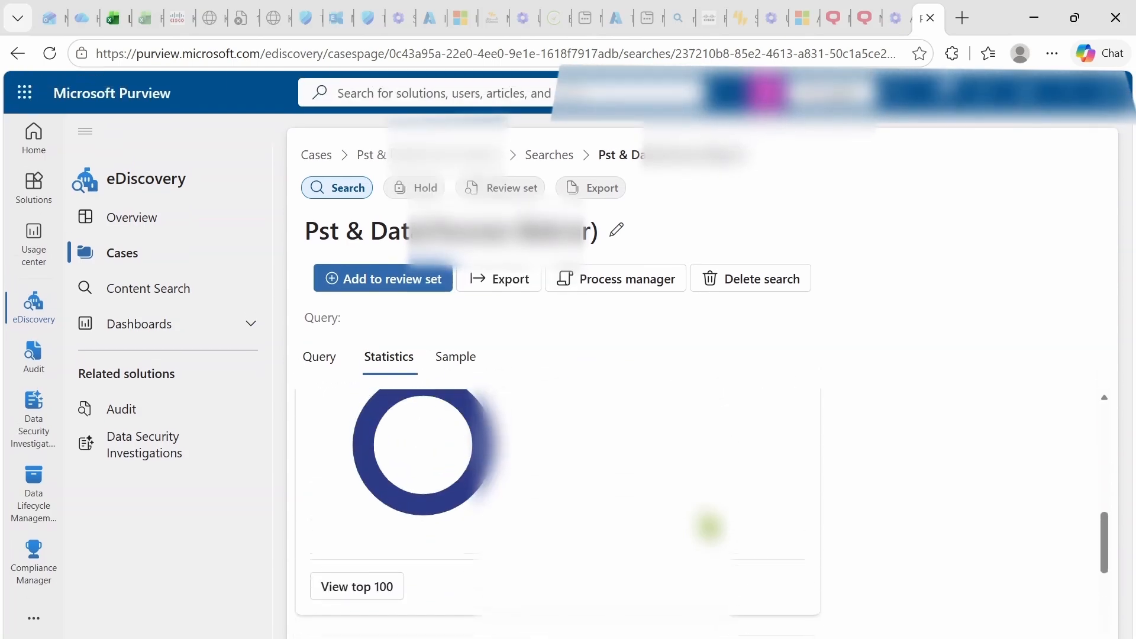
scroll(710, 525, up, 1)
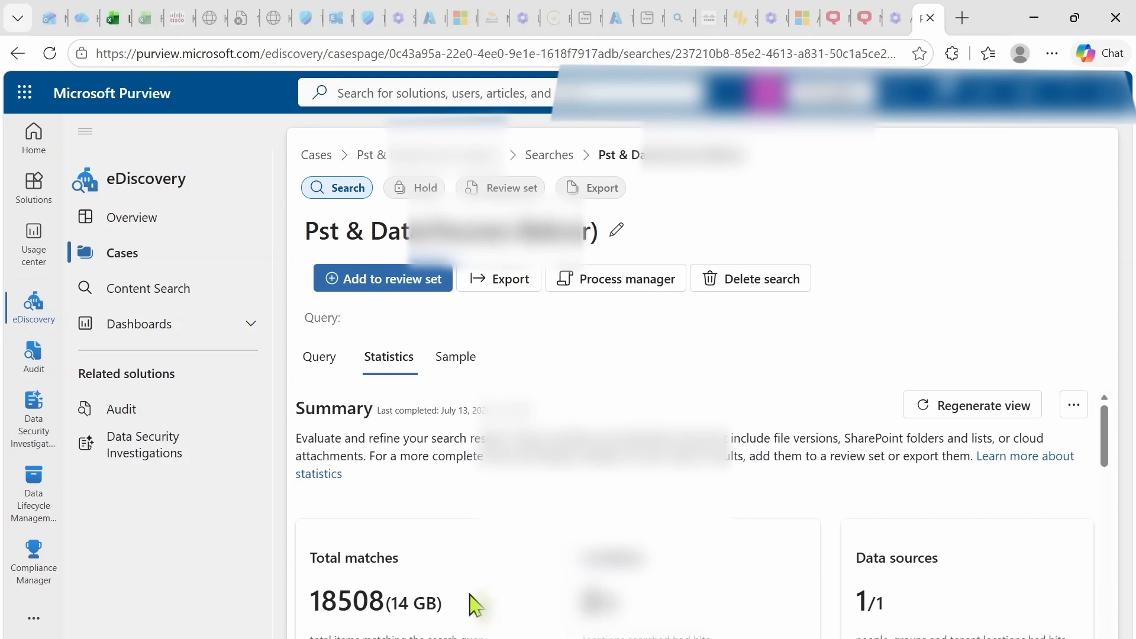
scroll(474, 604, down, 5)
scroll(483, 605, up, 4)
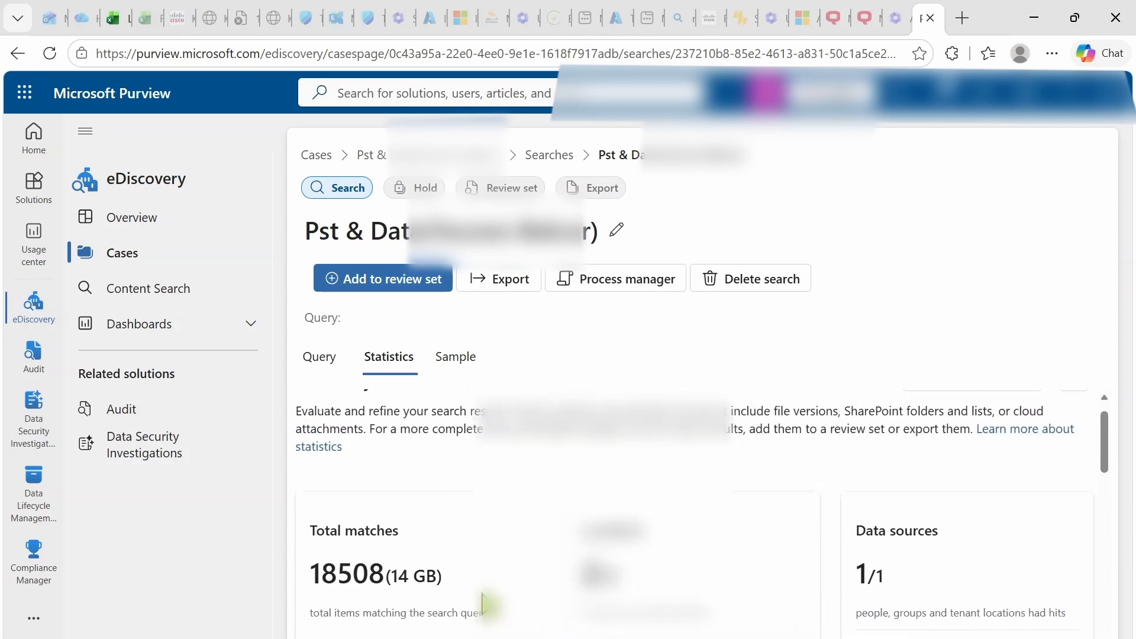
scroll(483, 604, up, 1)
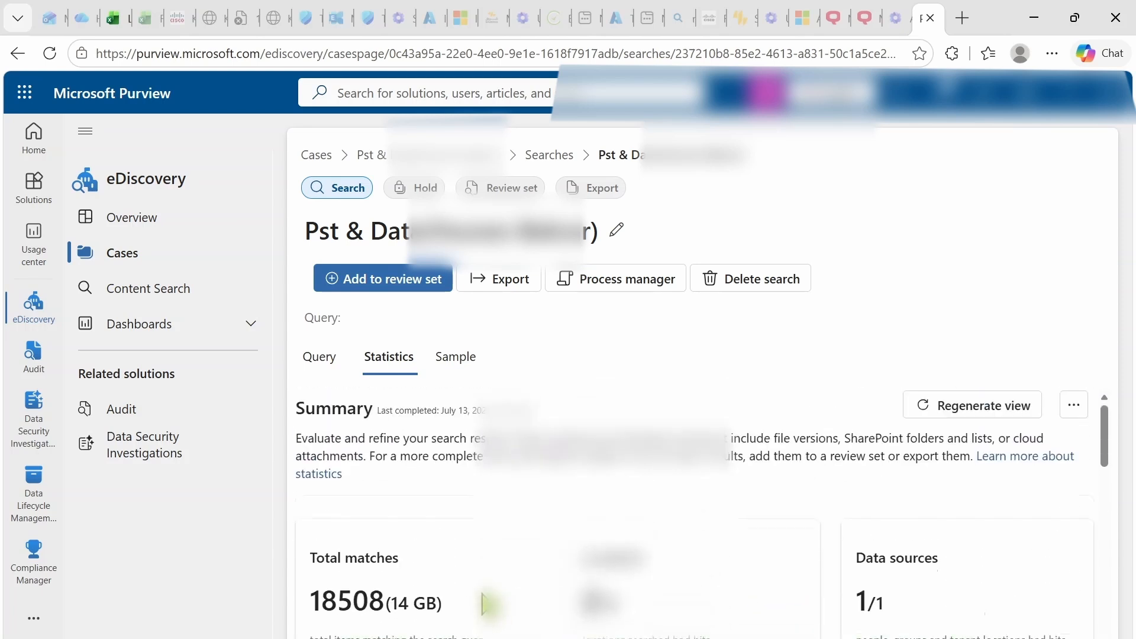
Start an export of the search results named 'pst & Data('.
click(498, 292)
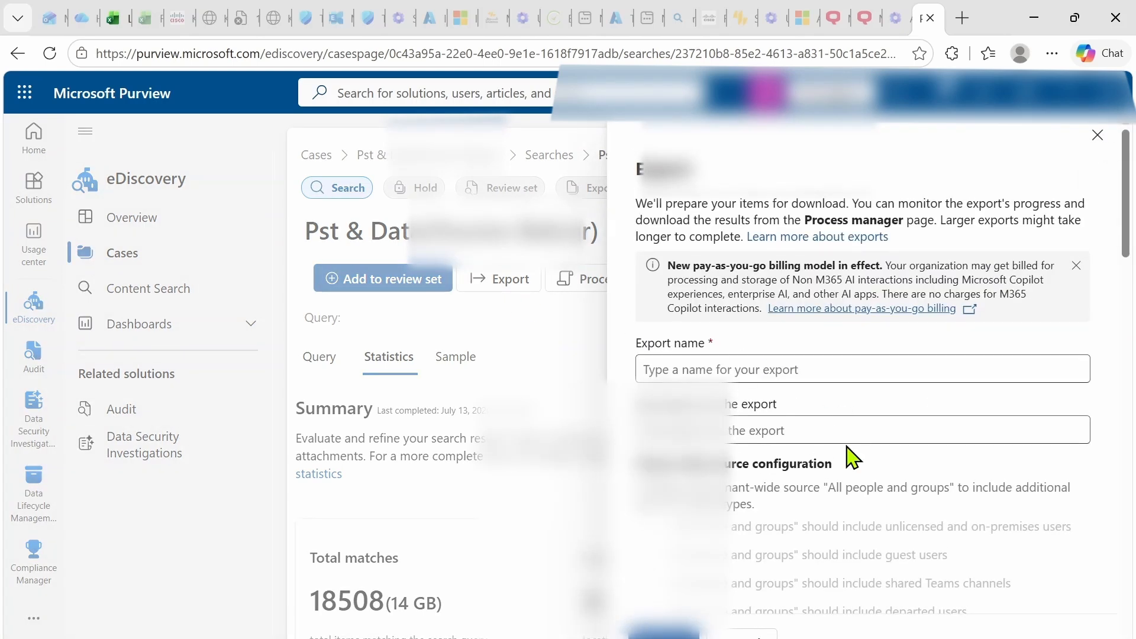
click(687, 370)
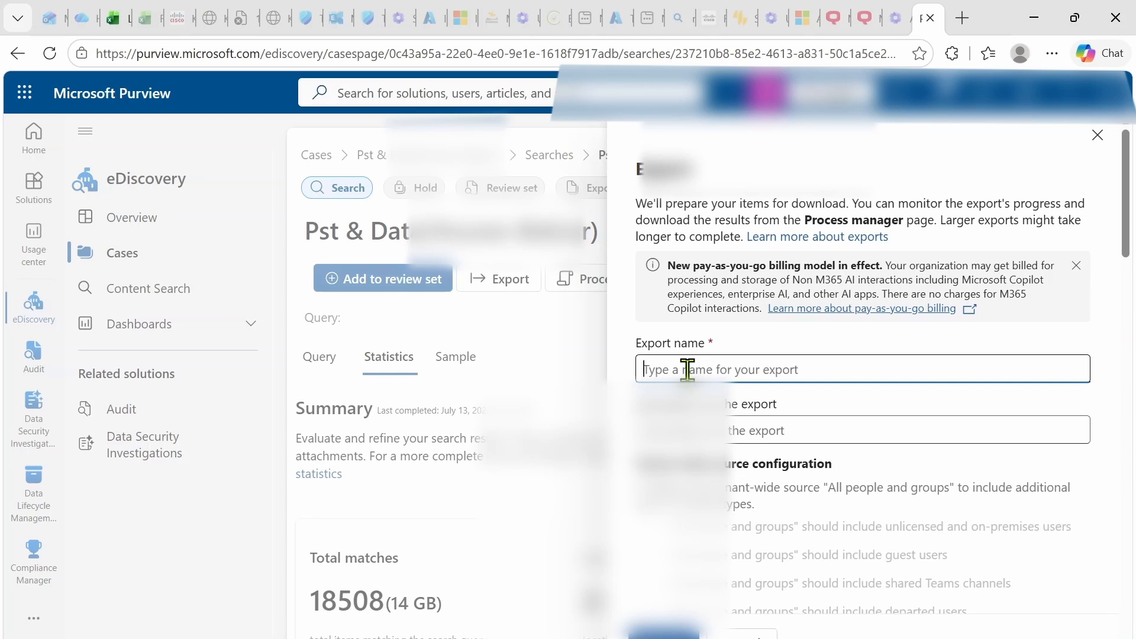
text(pst & Dat)
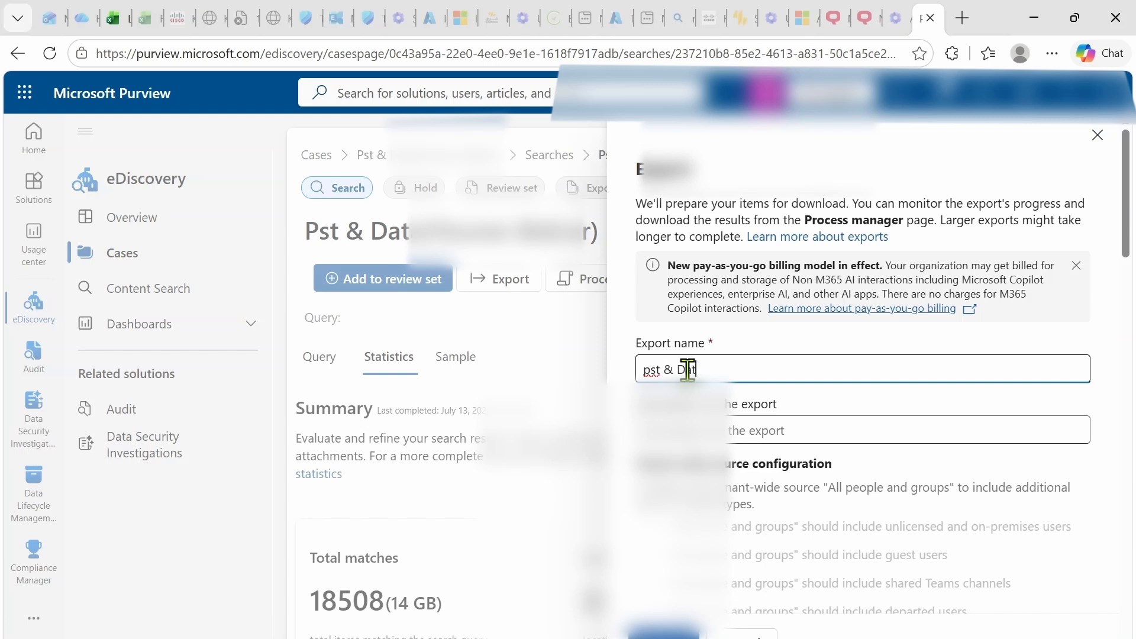
text(a()
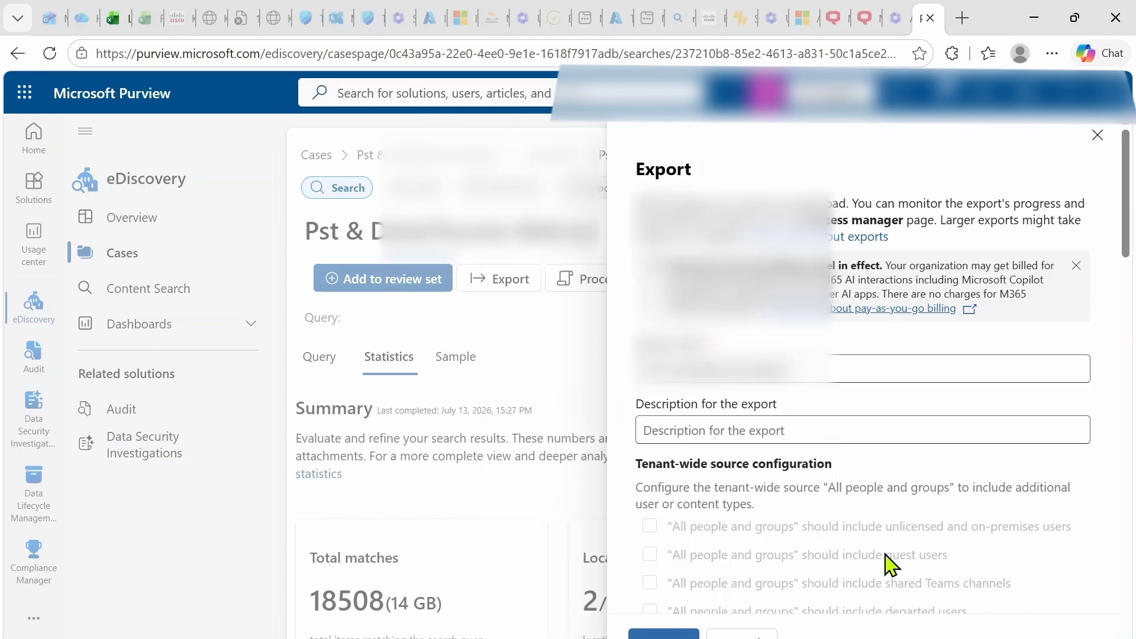
Keep SharePoint document versions at Latest version only and review the remaining export options.
scroll(889, 565, down, 3)
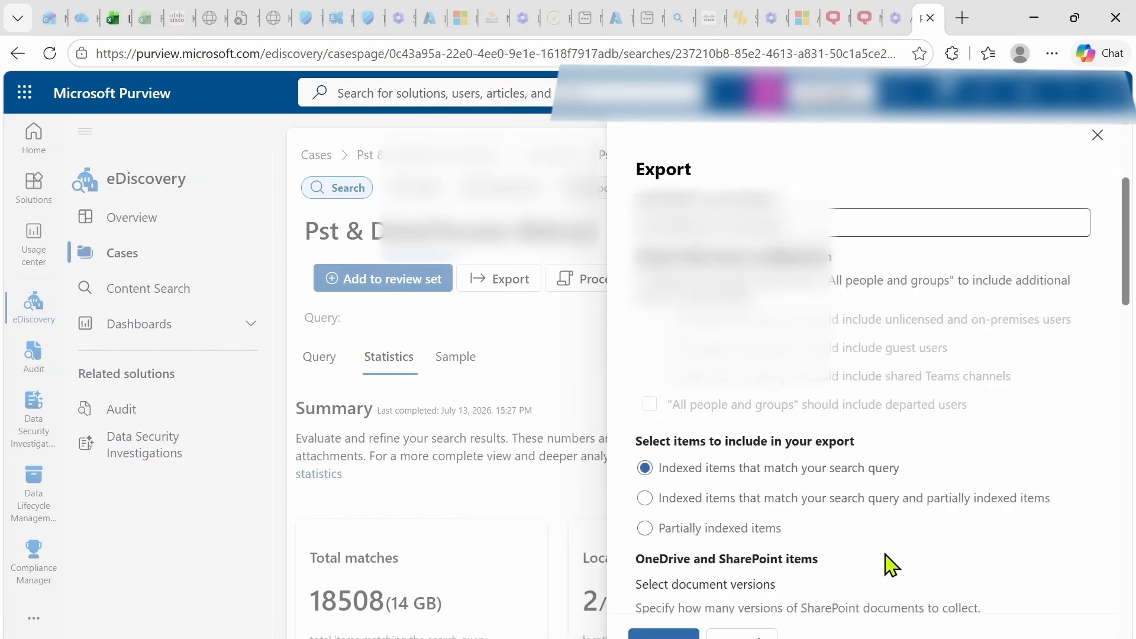
scroll(890, 565, down, 2)
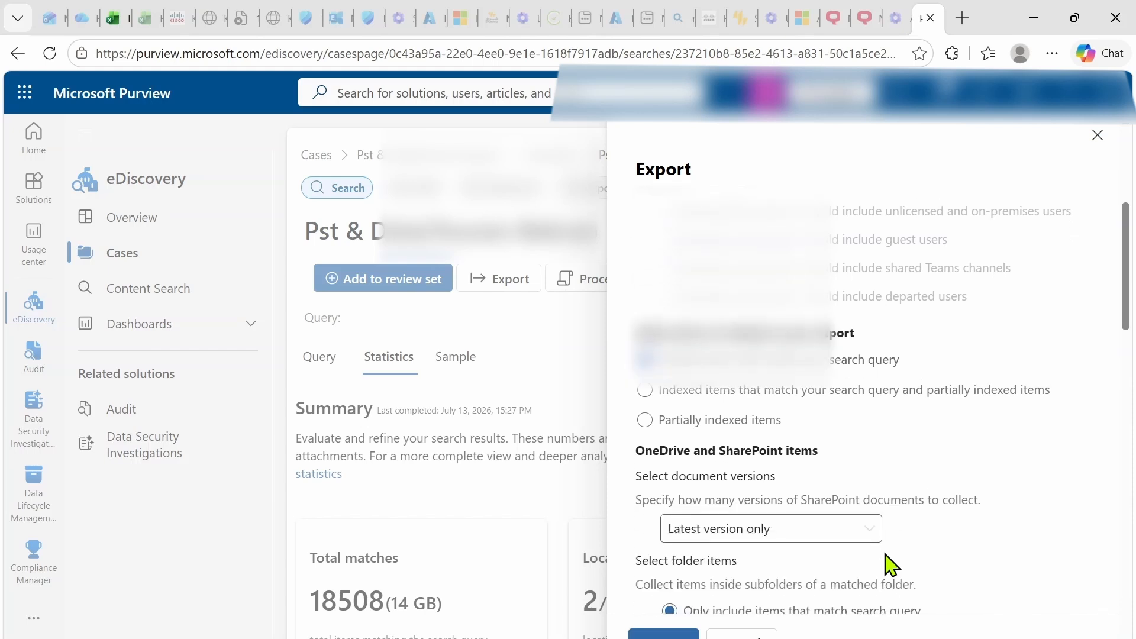
scroll(889, 565, down, 2)
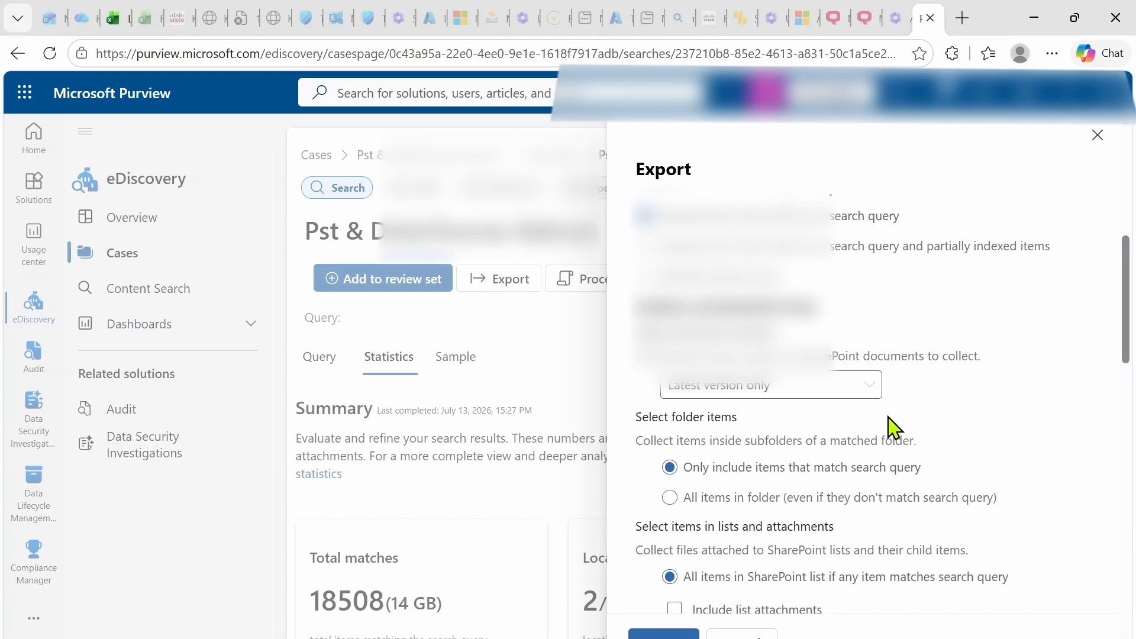
click(874, 391)
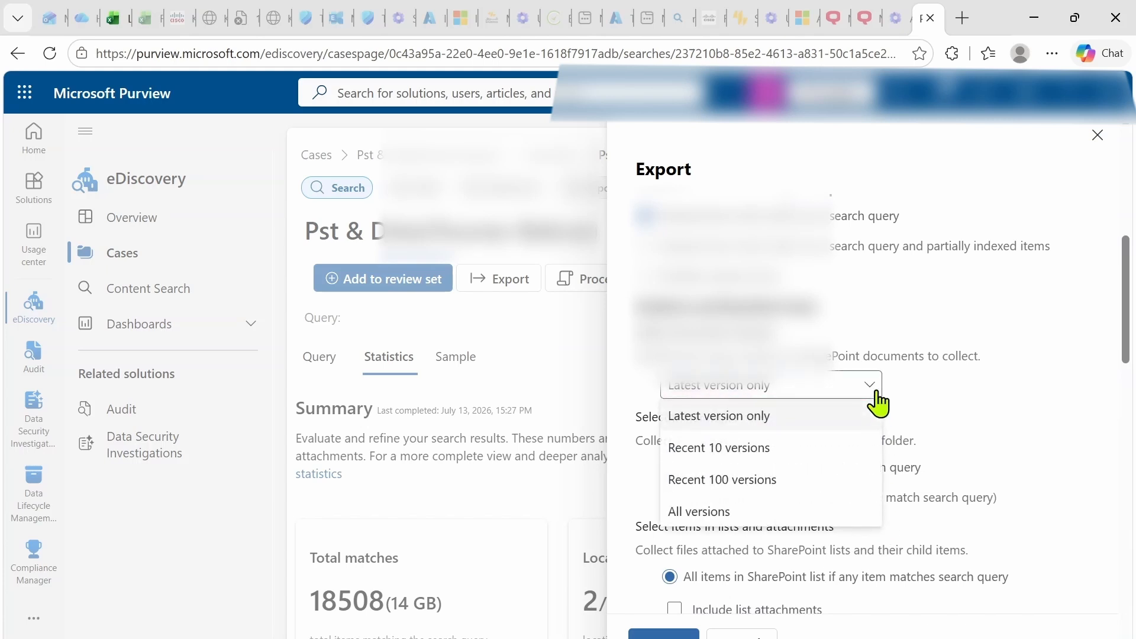
click(1014, 394)
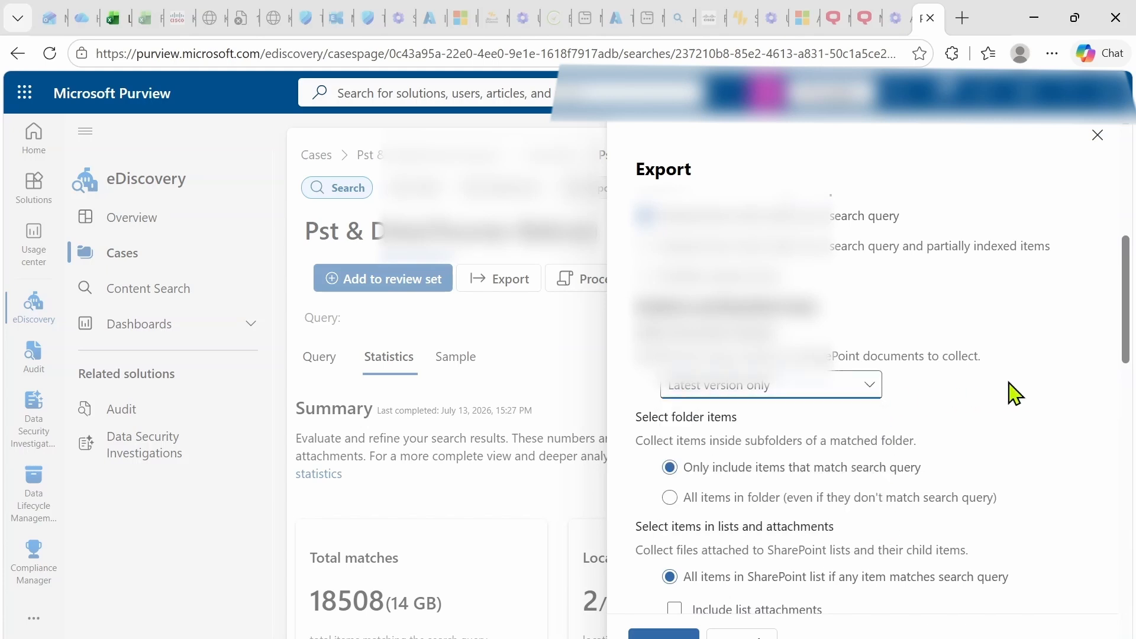
scroll(1025, 451, down, 2)
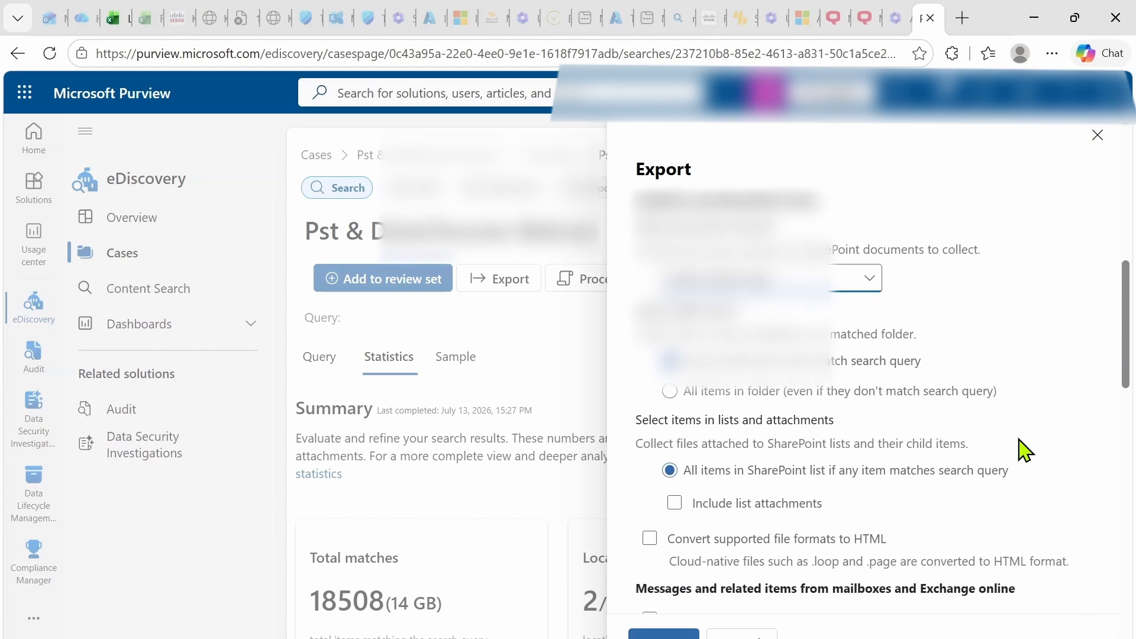
scroll(1026, 451, down, 2)
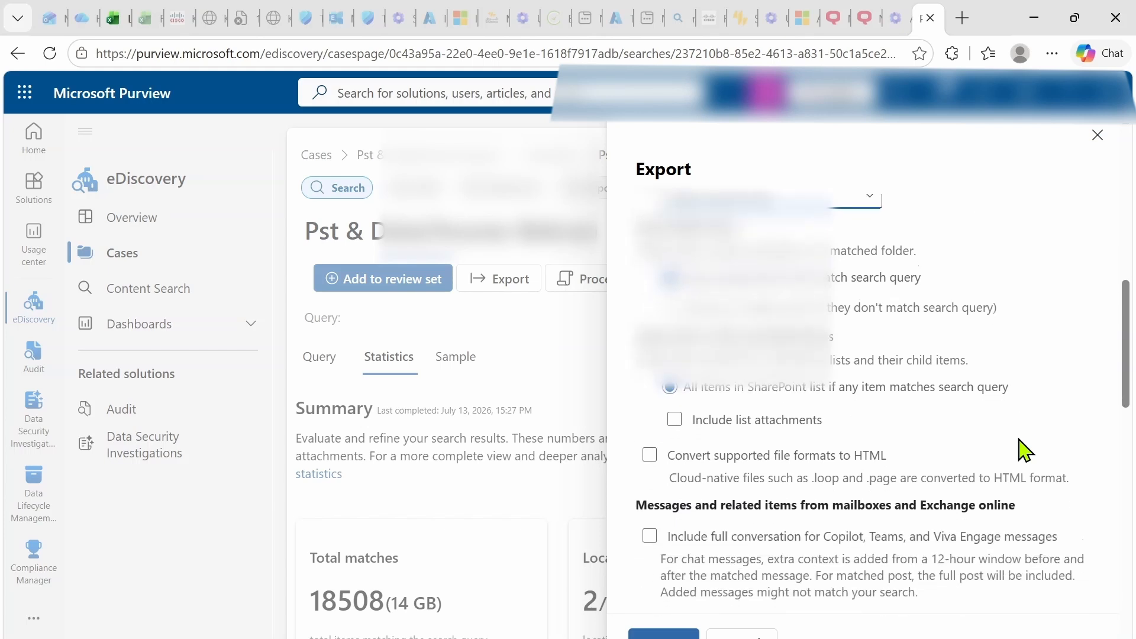
scroll(1018, 438, down, 2)
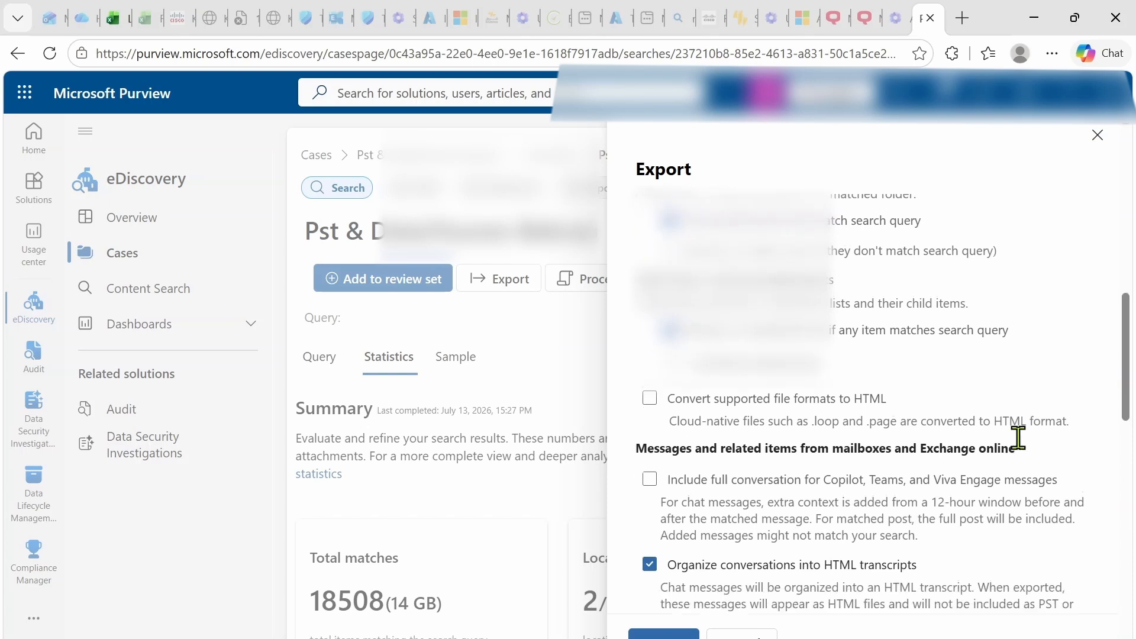
scroll(1020, 452, down, 2)
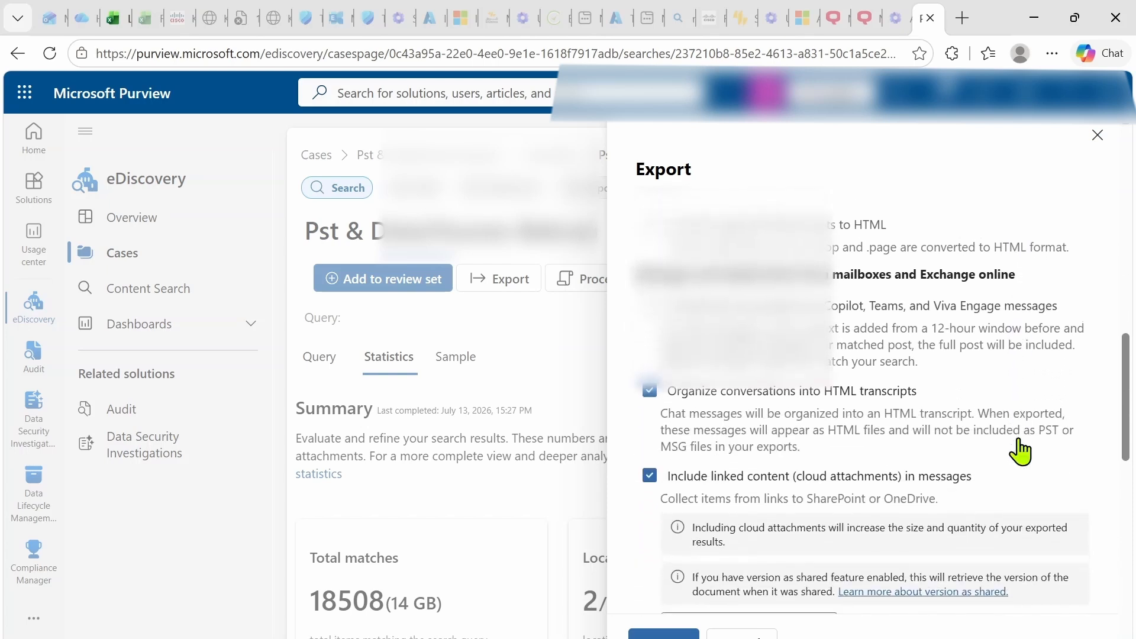
scroll(1026, 450, down, 2)
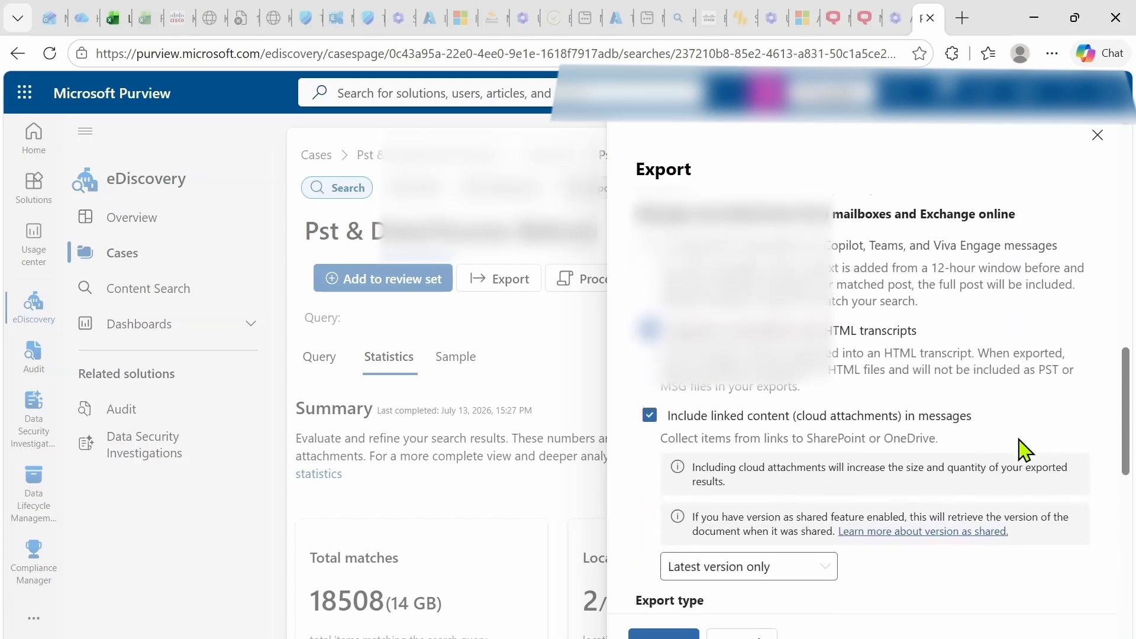
scroll(1025, 451, down, 3)
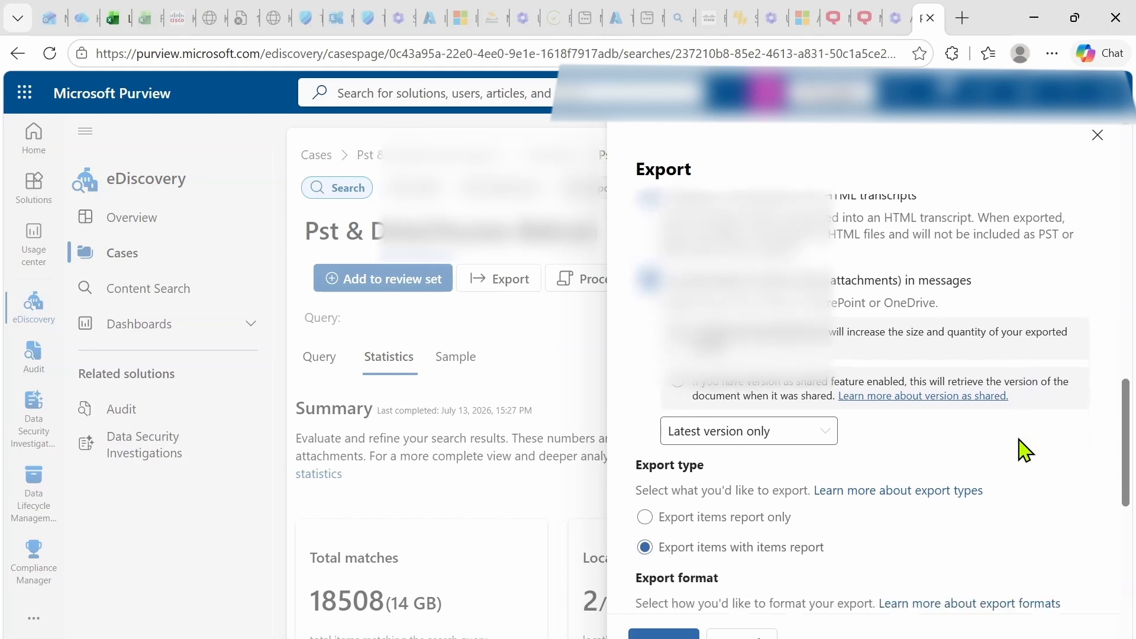
Set max PST package size to 10 GB and ZIP to 20 GB, and uncheck organizing data by location.
scroll(1024, 451, down, 3)
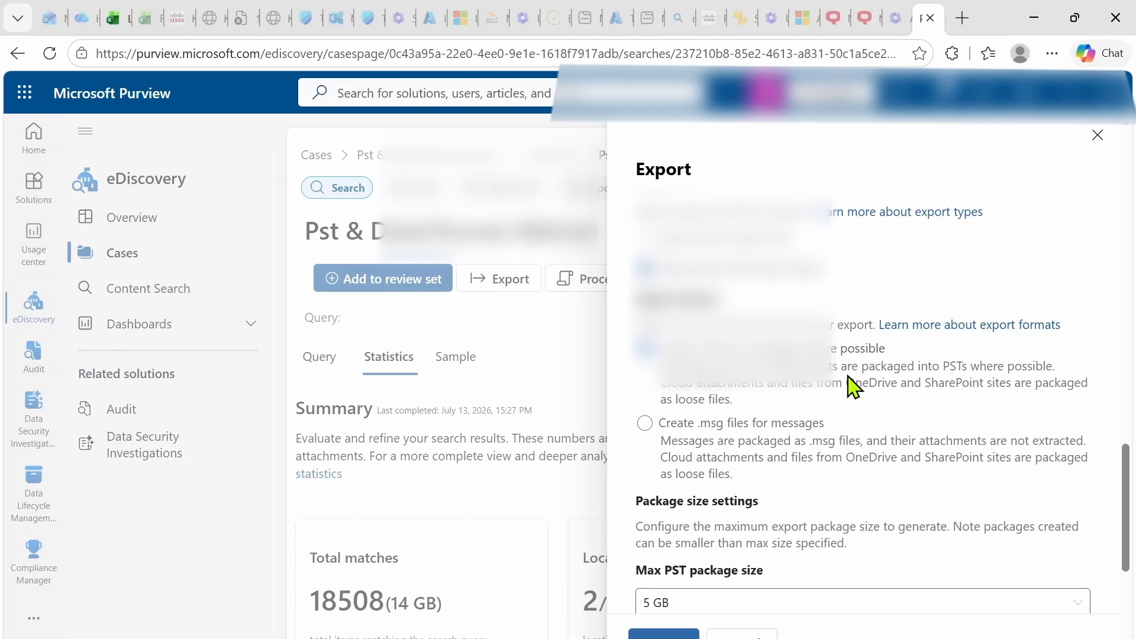
scroll(852, 388, down, 3)
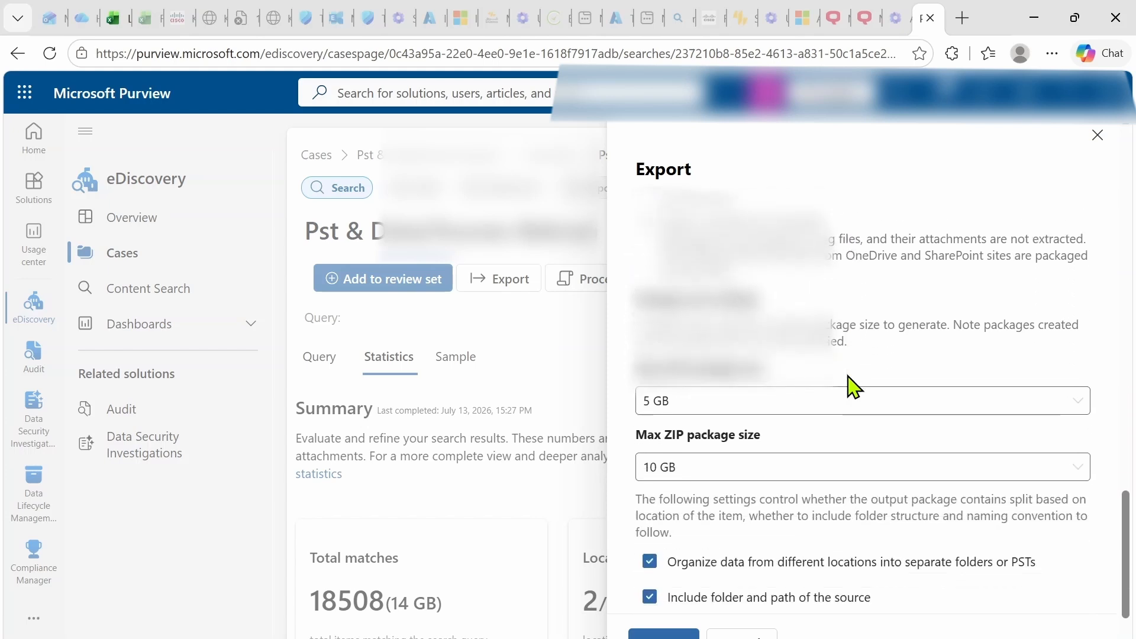
scroll(852, 388, down, 2)
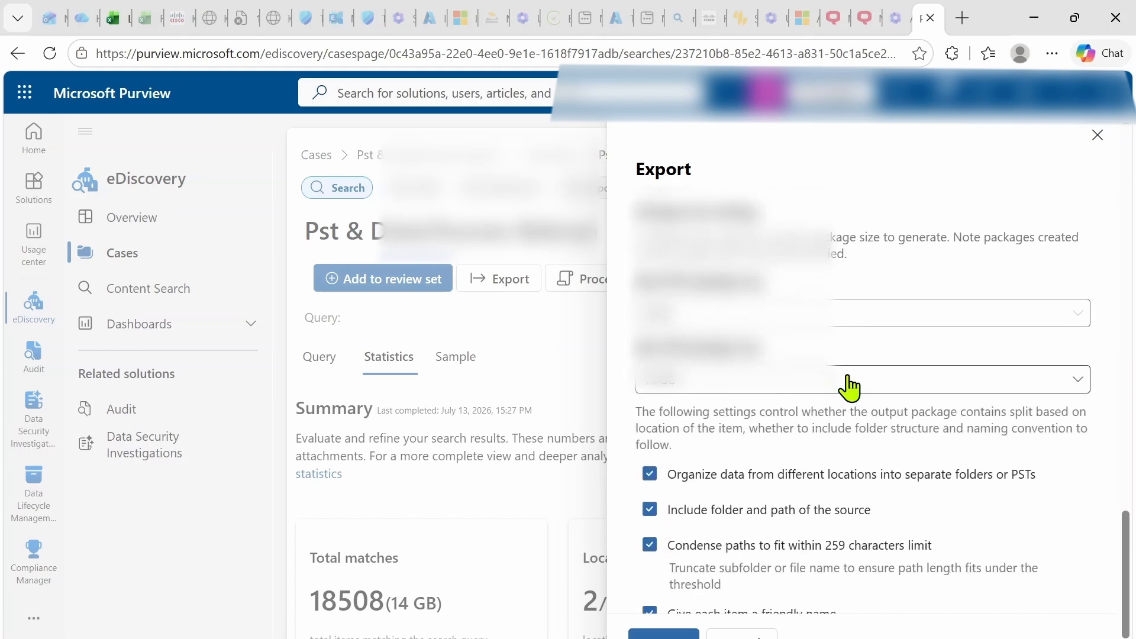
click(957, 321)
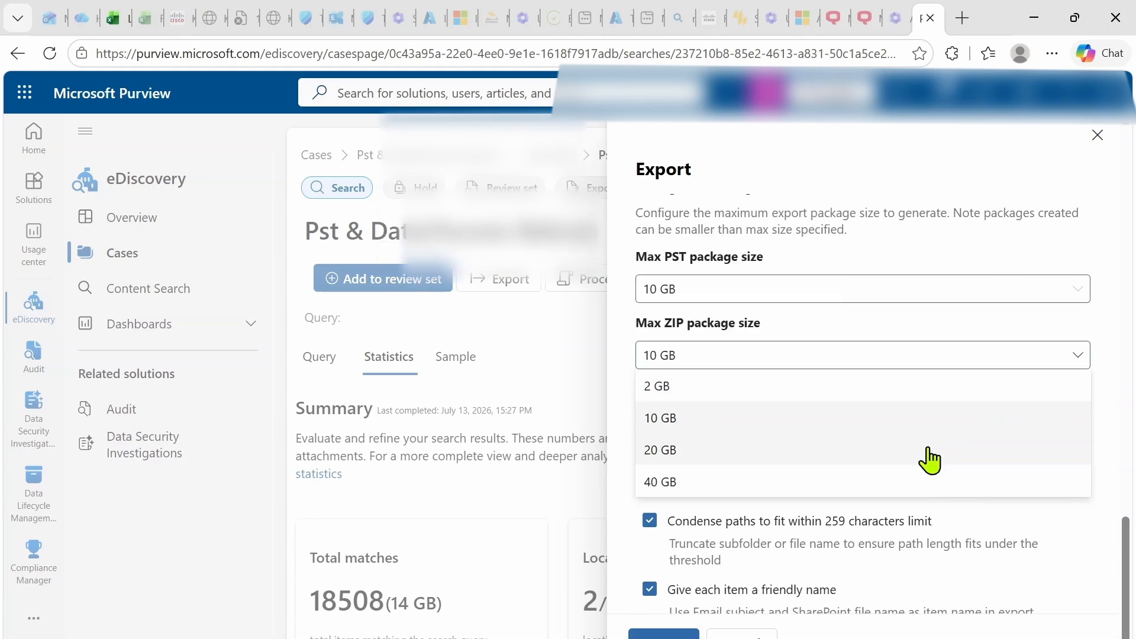
click(917, 456)
click(917, 455)
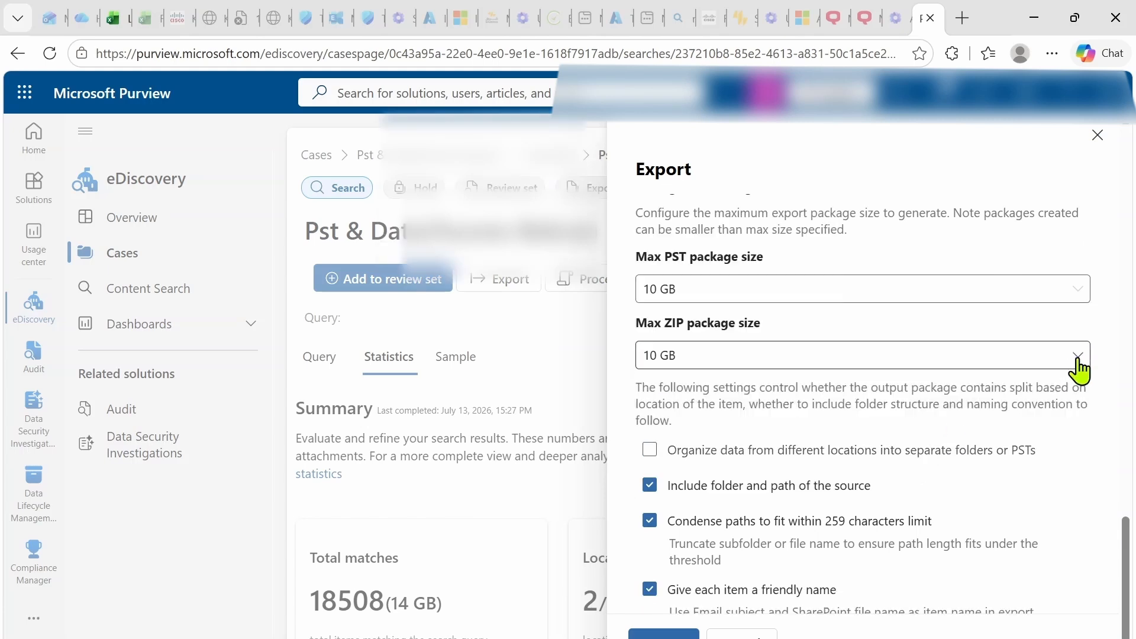
click(1078, 356)
click(803, 459)
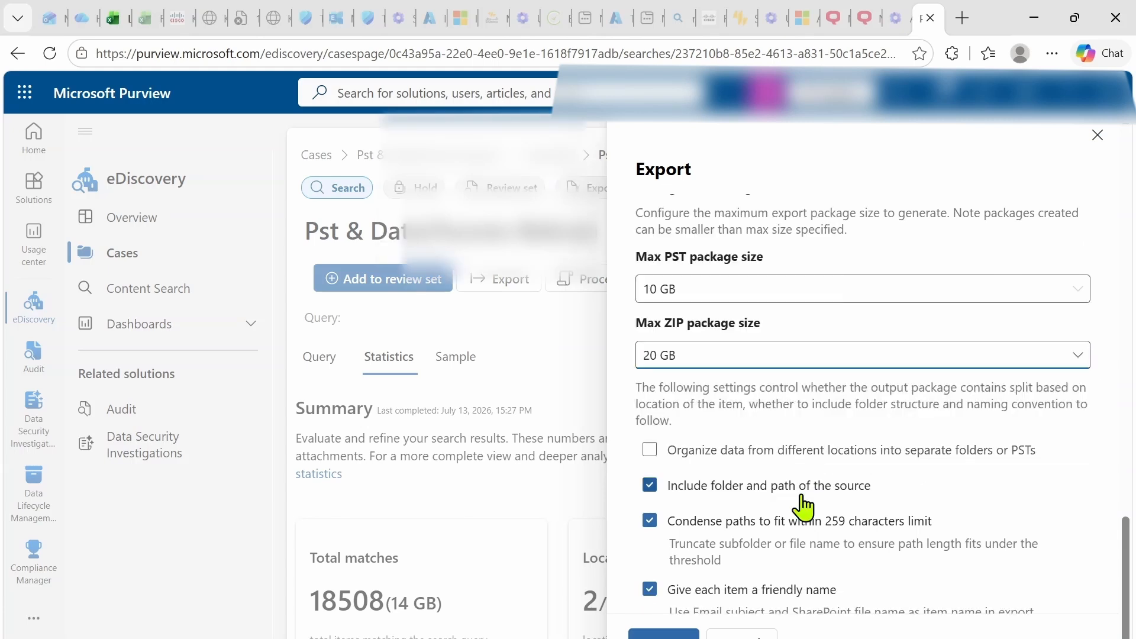
scroll(803, 495, down, 1)
scroll(802, 504, up, 1)
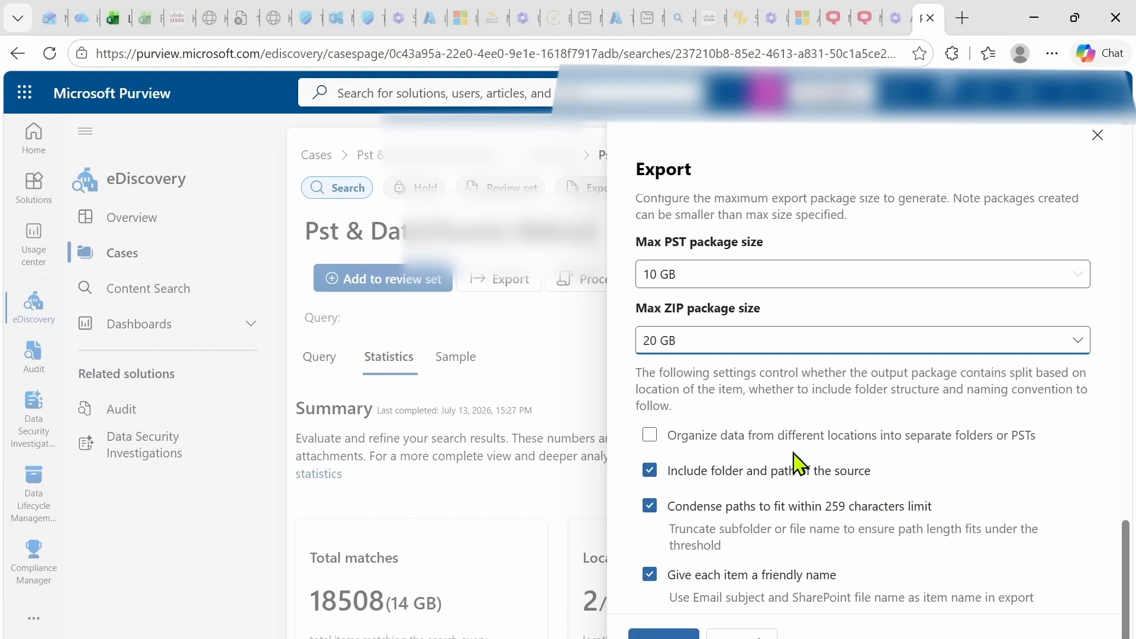
Submit the export job and return to the Pst & Data search page.
click(663, 634)
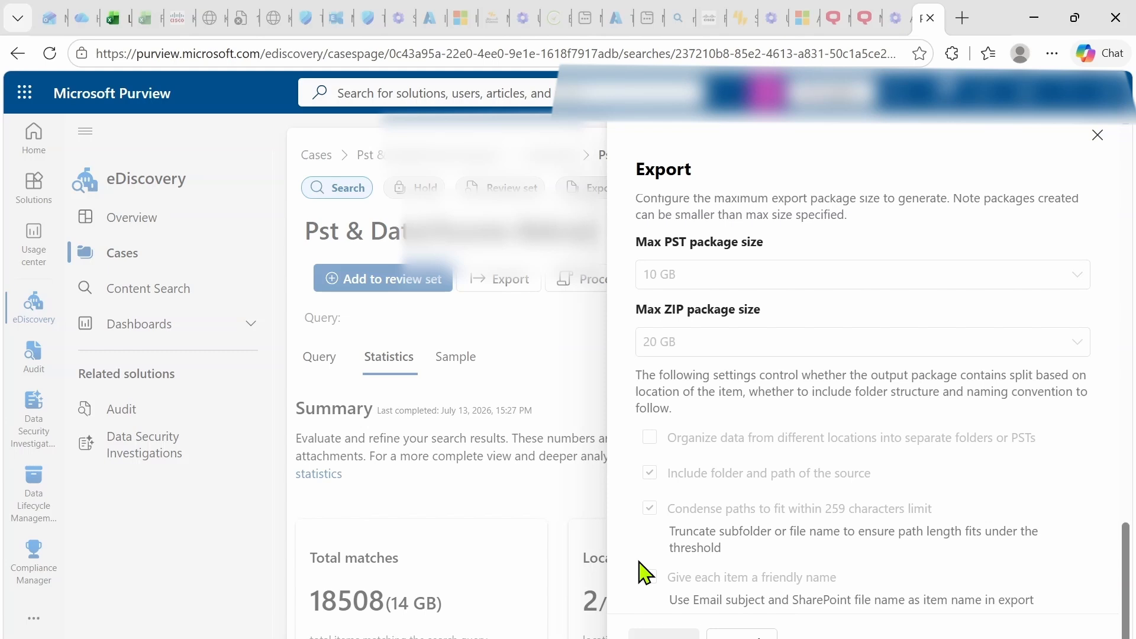
scroll(847, 472, up, 15)
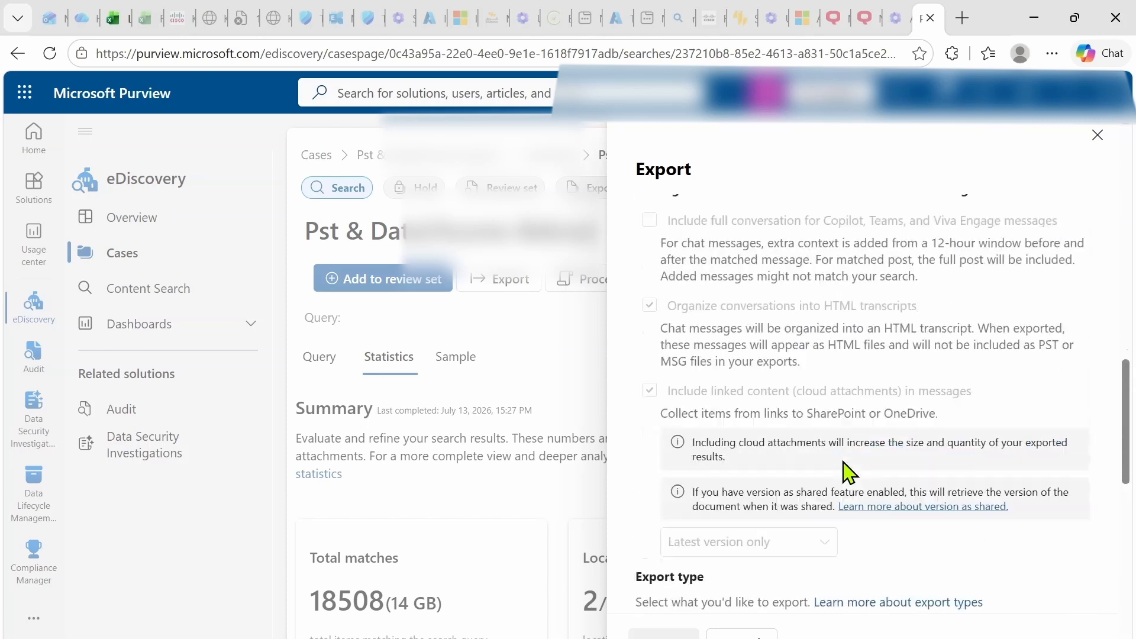
scroll(843, 463, up, 7)
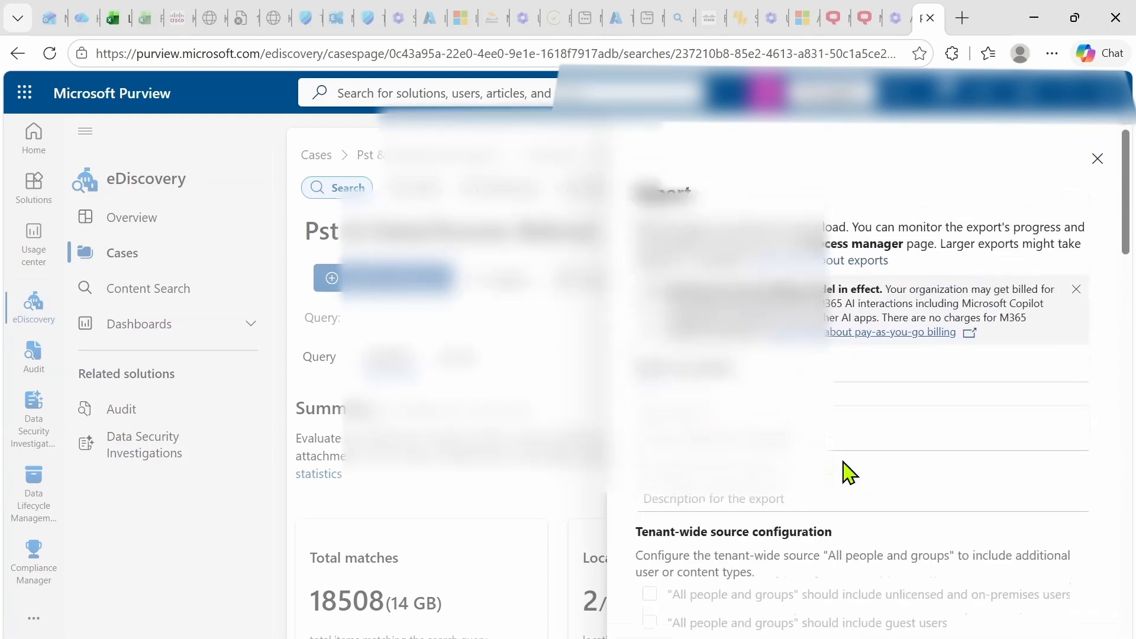
scroll(843, 463, down, 12)
scroll(843, 461, up, 8)
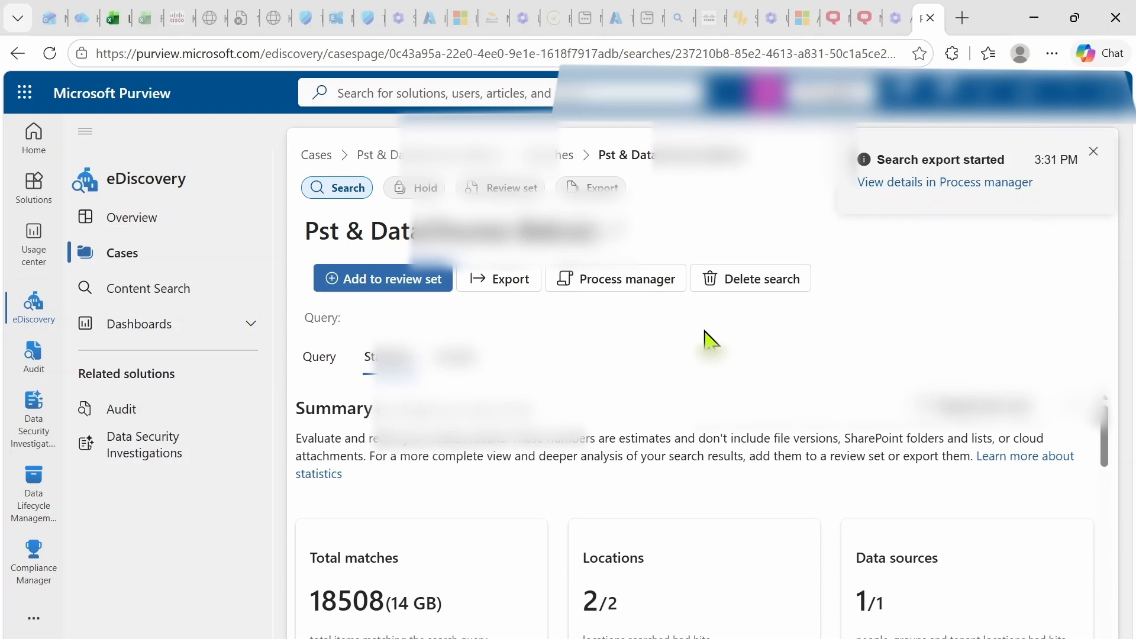
click(610, 281)
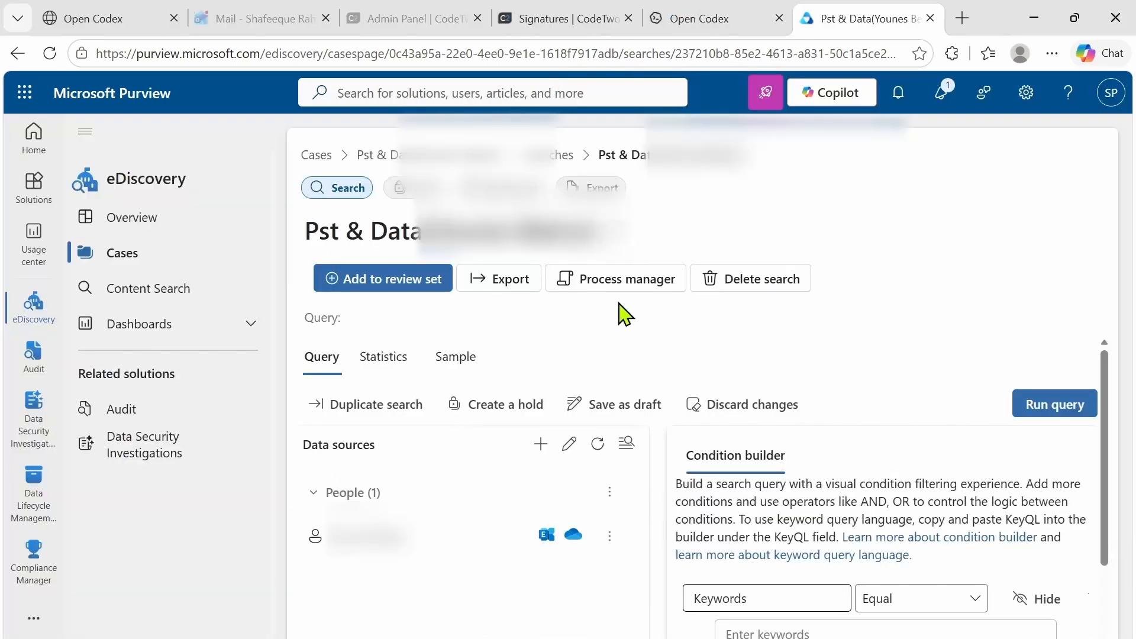
Open the completed export in Process manager and check all three export packages for download.
click(617, 302)
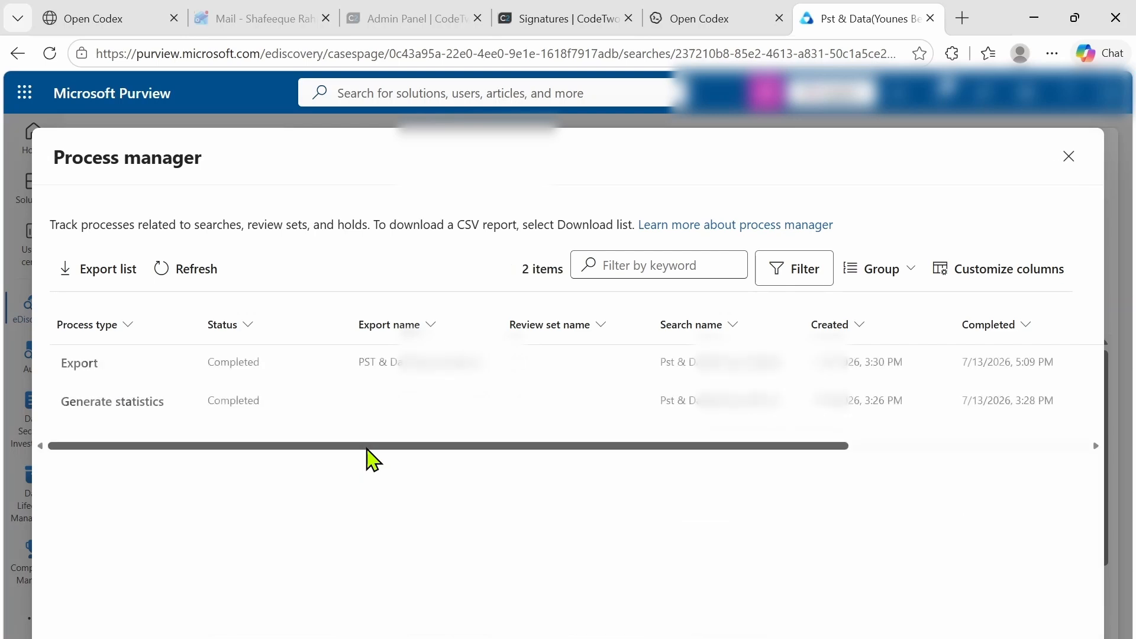
click(333, 374)
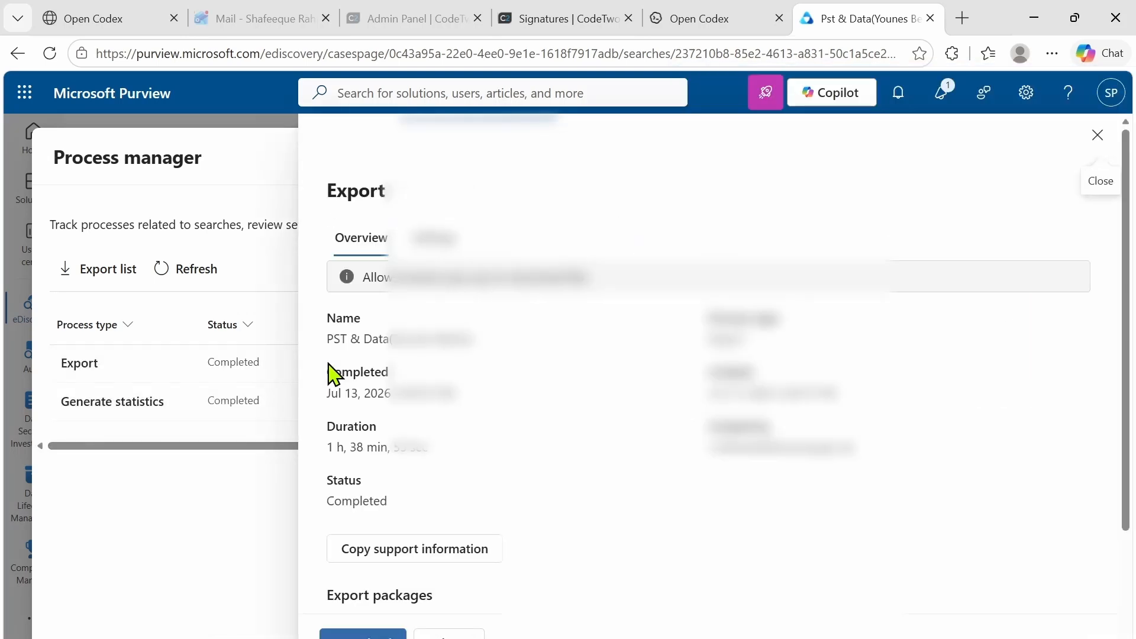
scroll(394, 441, down, 3)
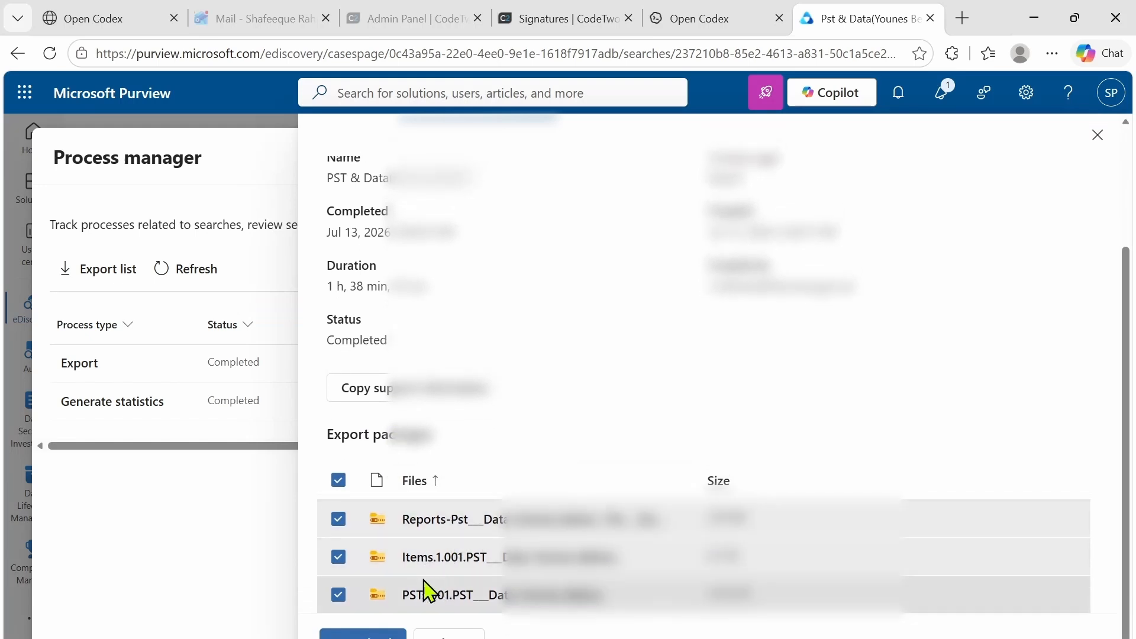
click(338, 558)
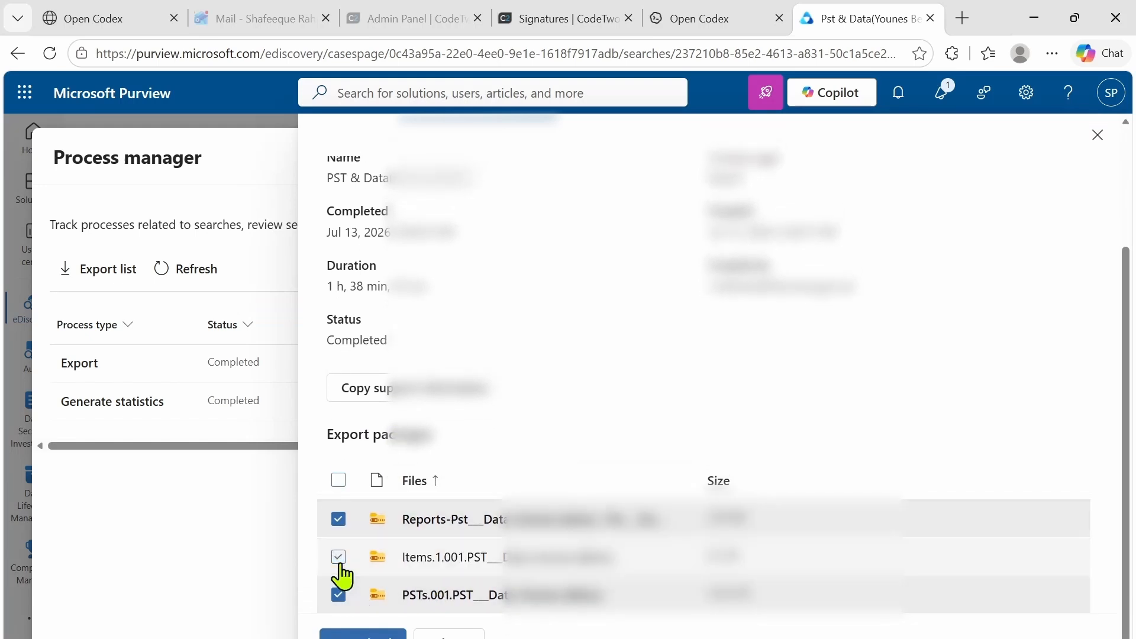
click(338, 521)
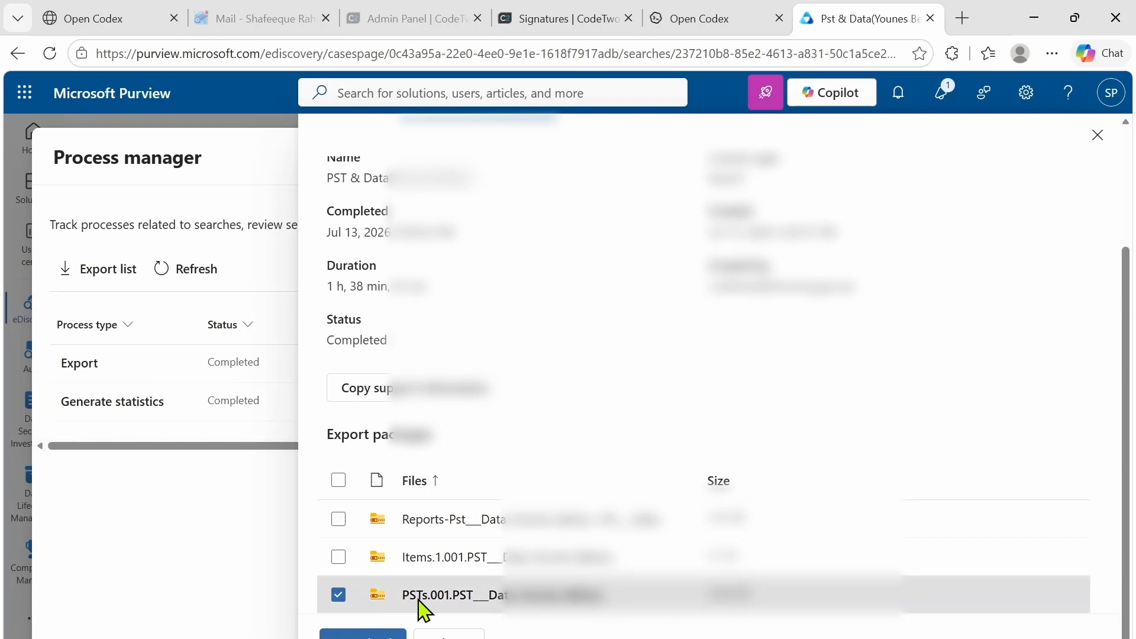
click(338, 558)
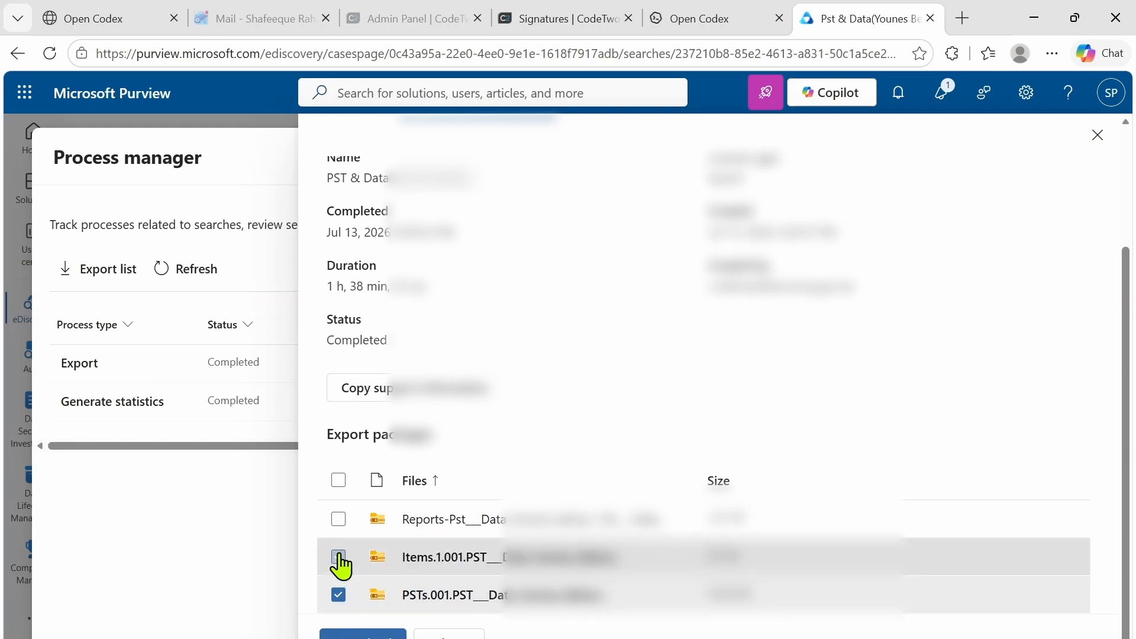
click(338, 521)
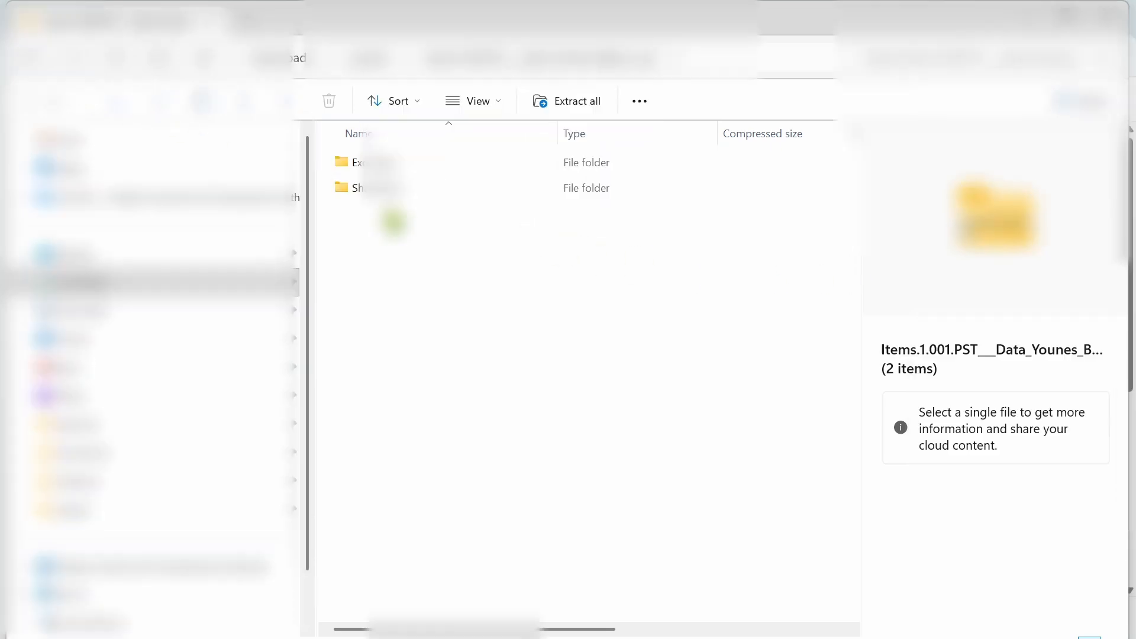
Open SharePoint > Documents in the Items package and browse its 184 items.
click(385, 198)
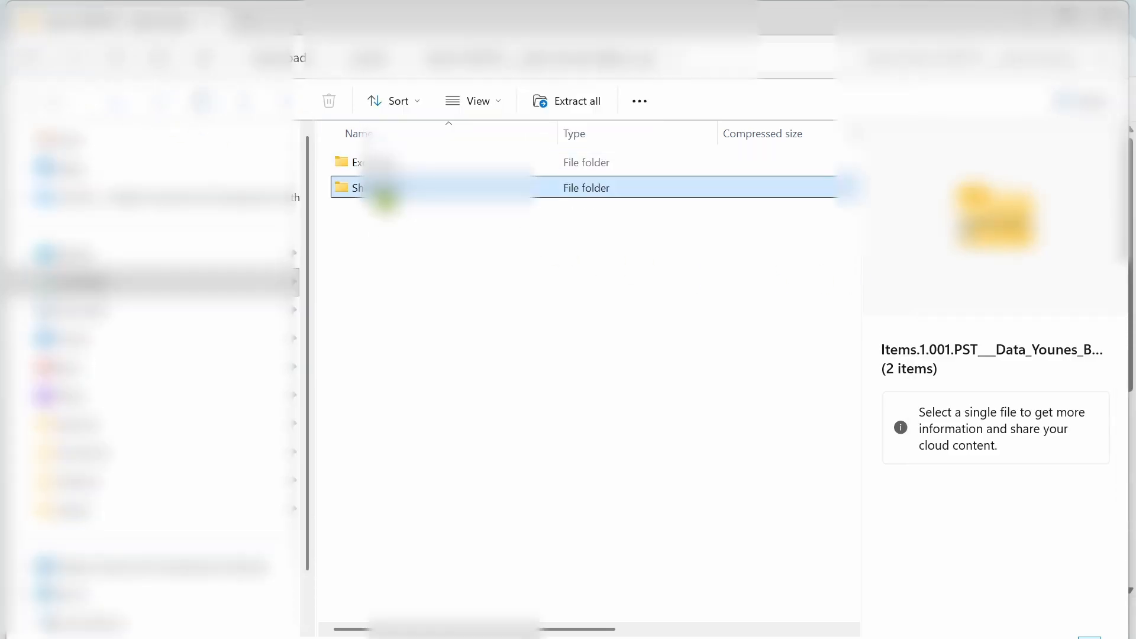
double_click(385, 198)
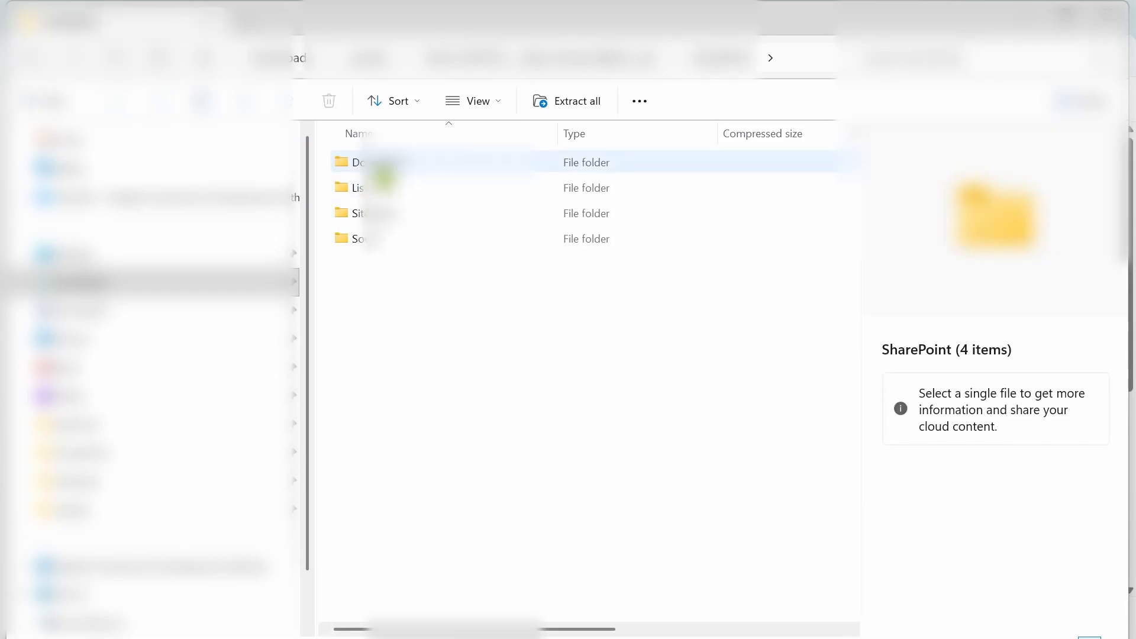
click(381, 168)
double_click(384, 170)
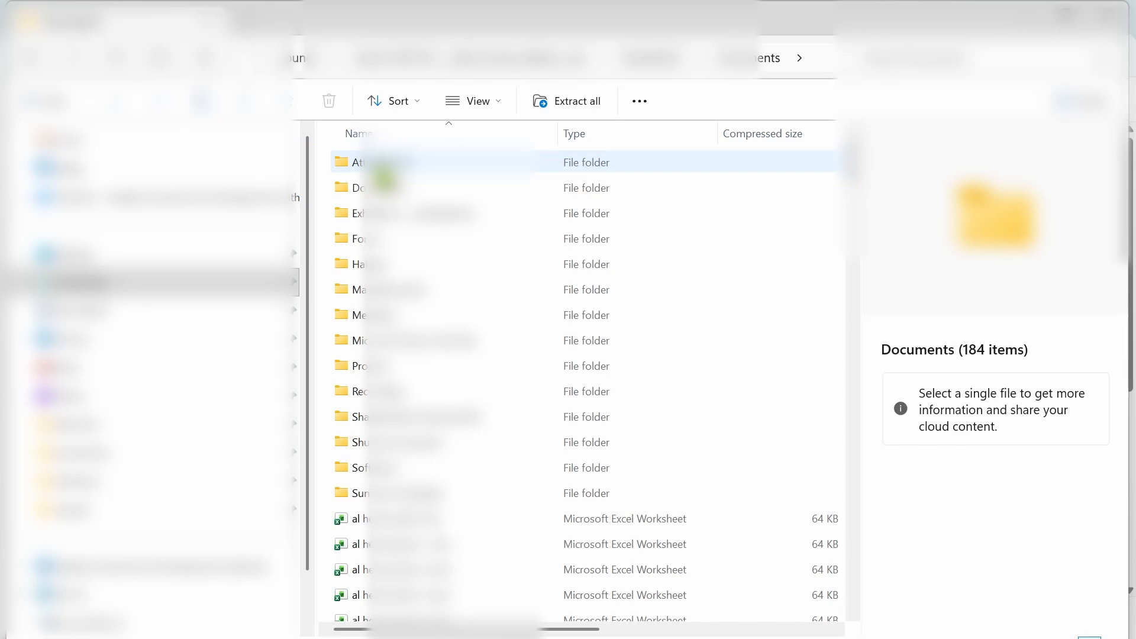
scroll(451, 473, down, 5)
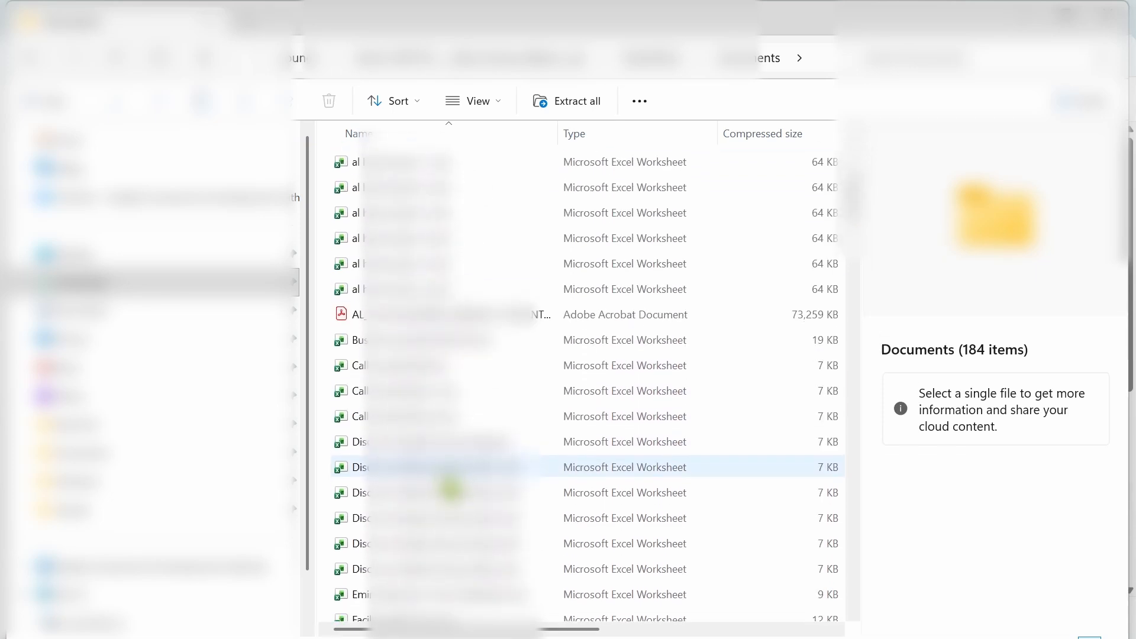
scroll(450, 490, up, 5)
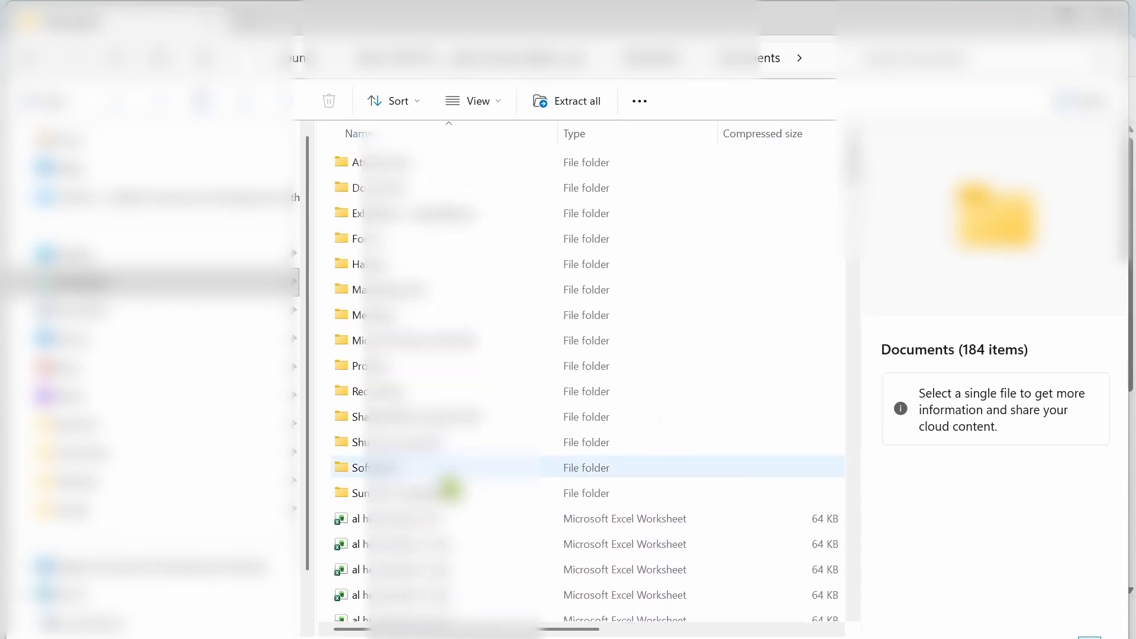